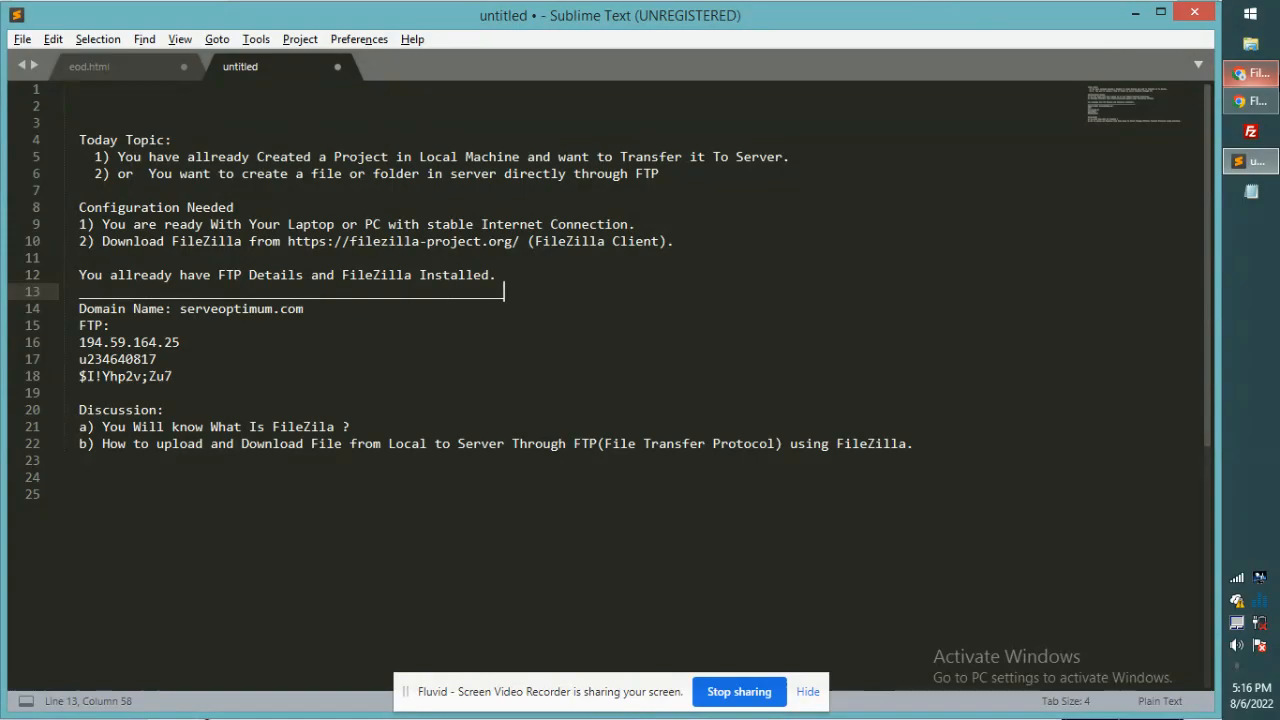
# Step: Bring up the FileZilla project website in the browser
pyautogui.click(1248, 76)
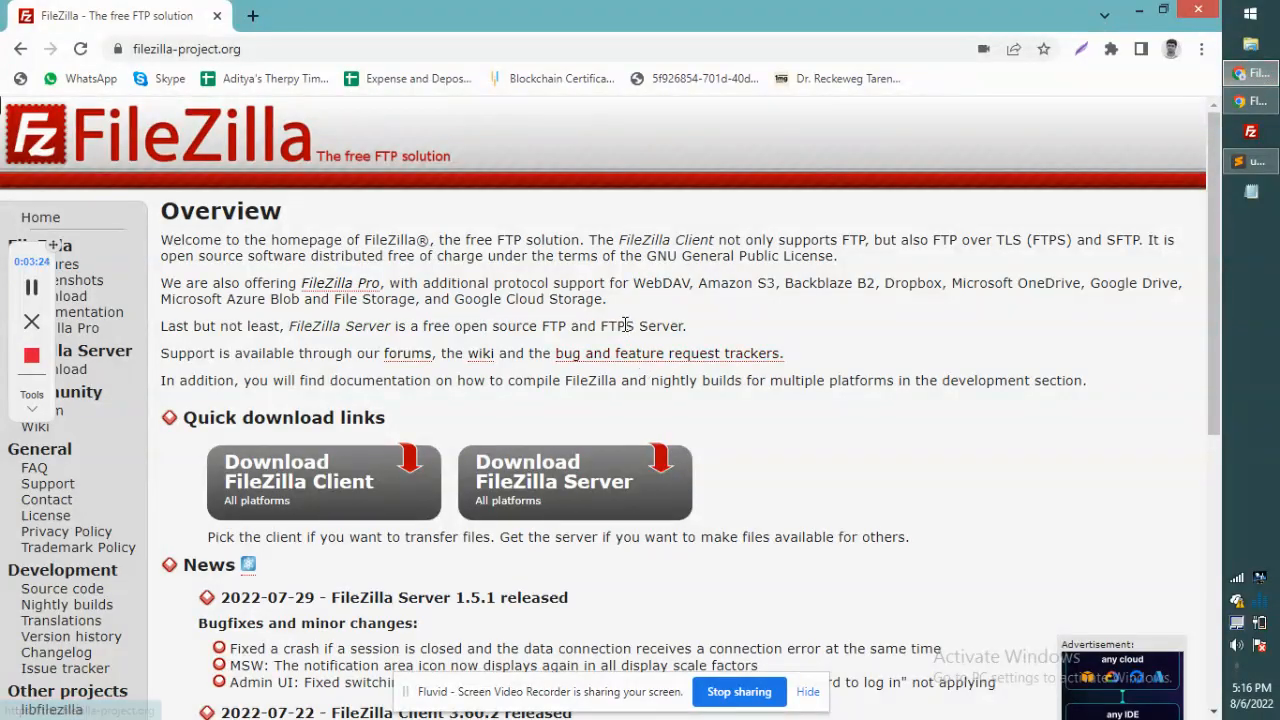
pyautogui.scroll(-3, 625, 325)
pyautogui.scroll(3, 625, 325)
pyautogui.scroll(-2, 625, 325)
pyautogui.scroll(2, 626, 325)
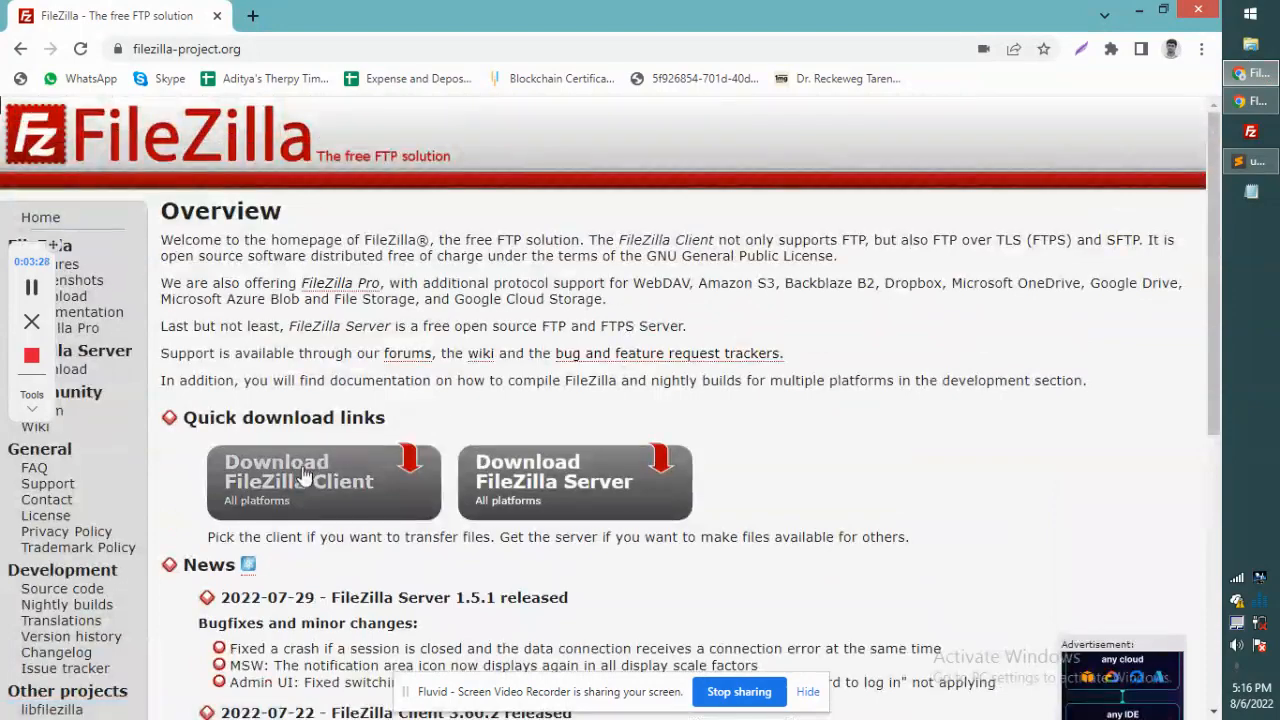
pyautogui.scroll(-3, 666, 167)
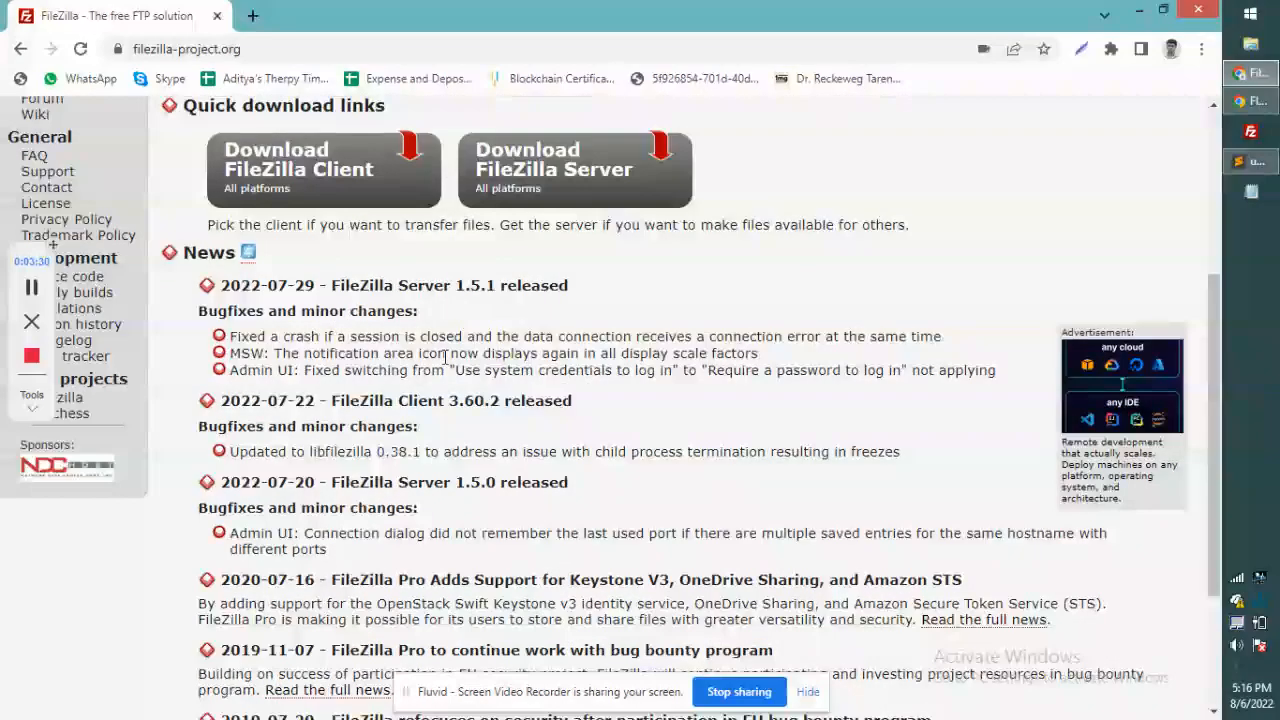
pyautogui.scroll(3, 452, 366)
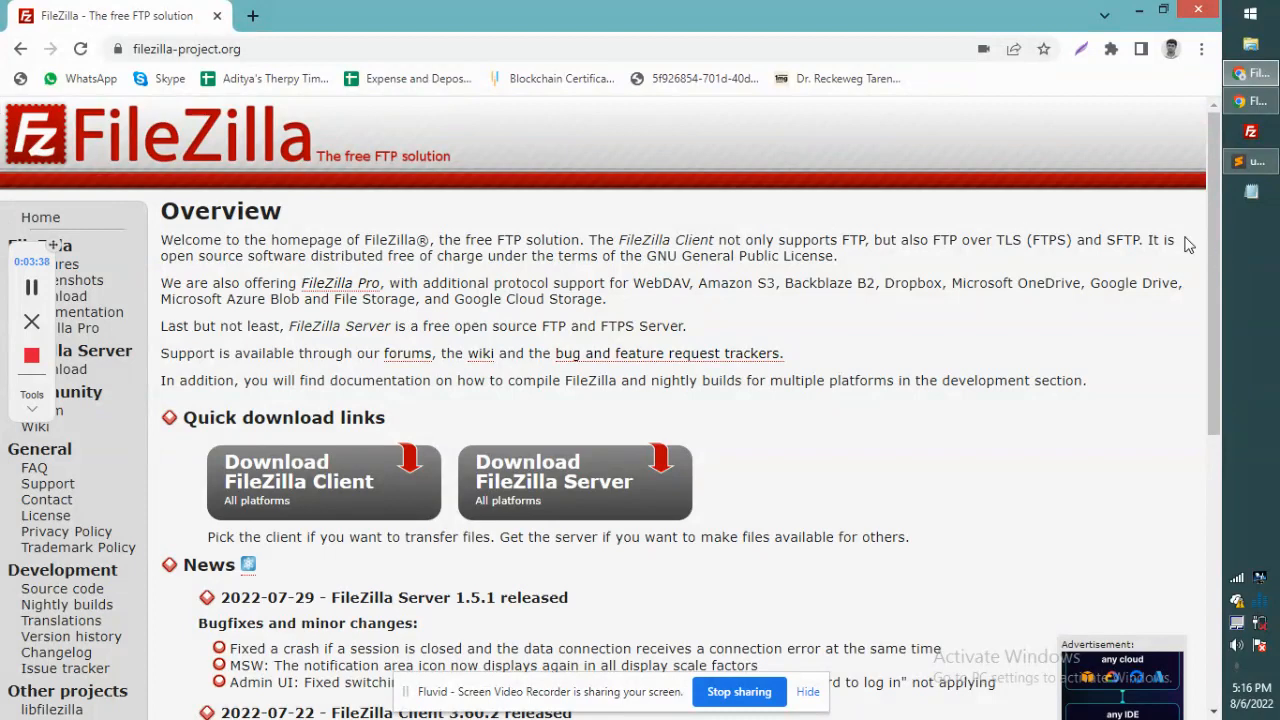
# Step: Bring FileZilla forward and dismiss its new-version changelog notice
pyautogui.click(1250, 133)
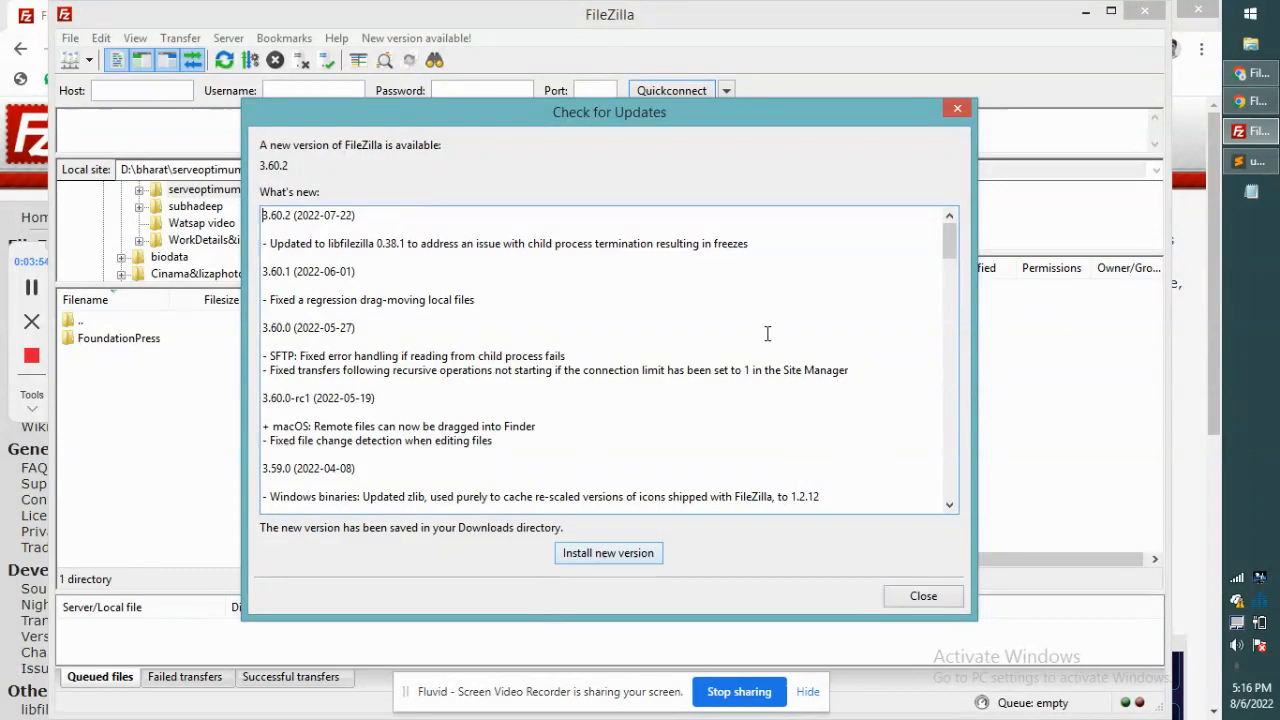
pyautogui.scroll(-3, 650, 390)
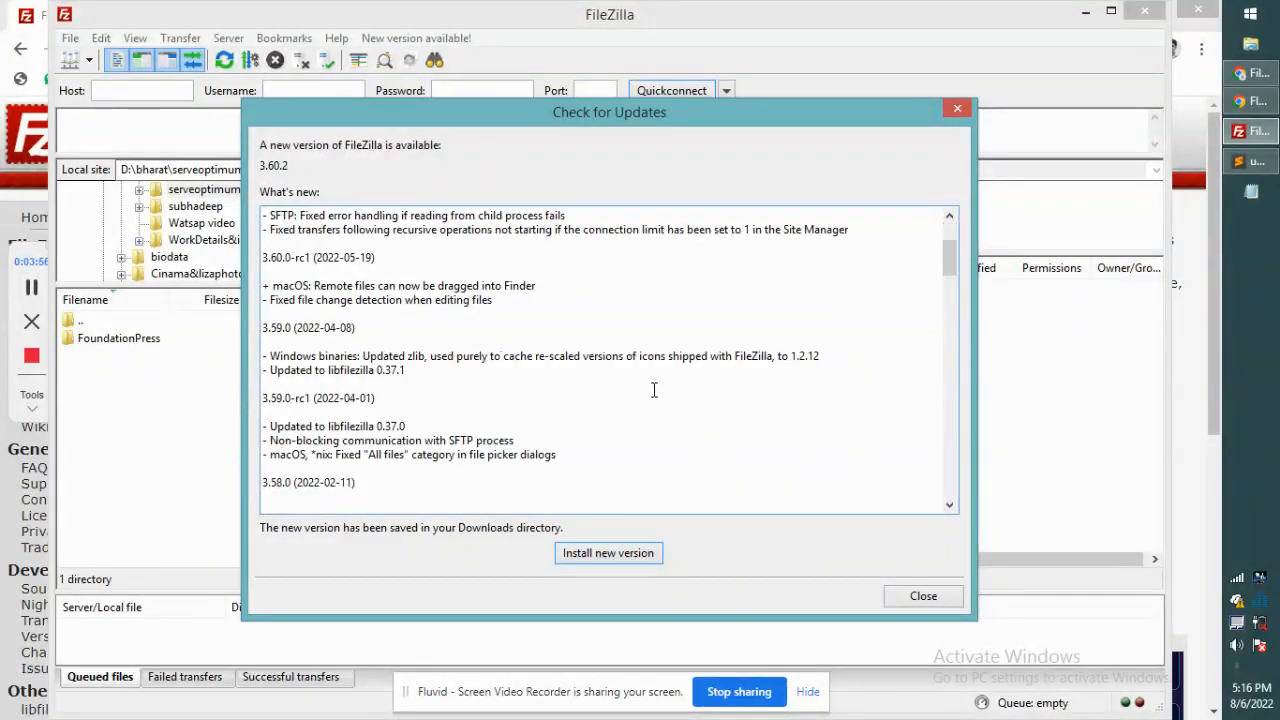
pyautogui.scroll(-12, 654, 390)
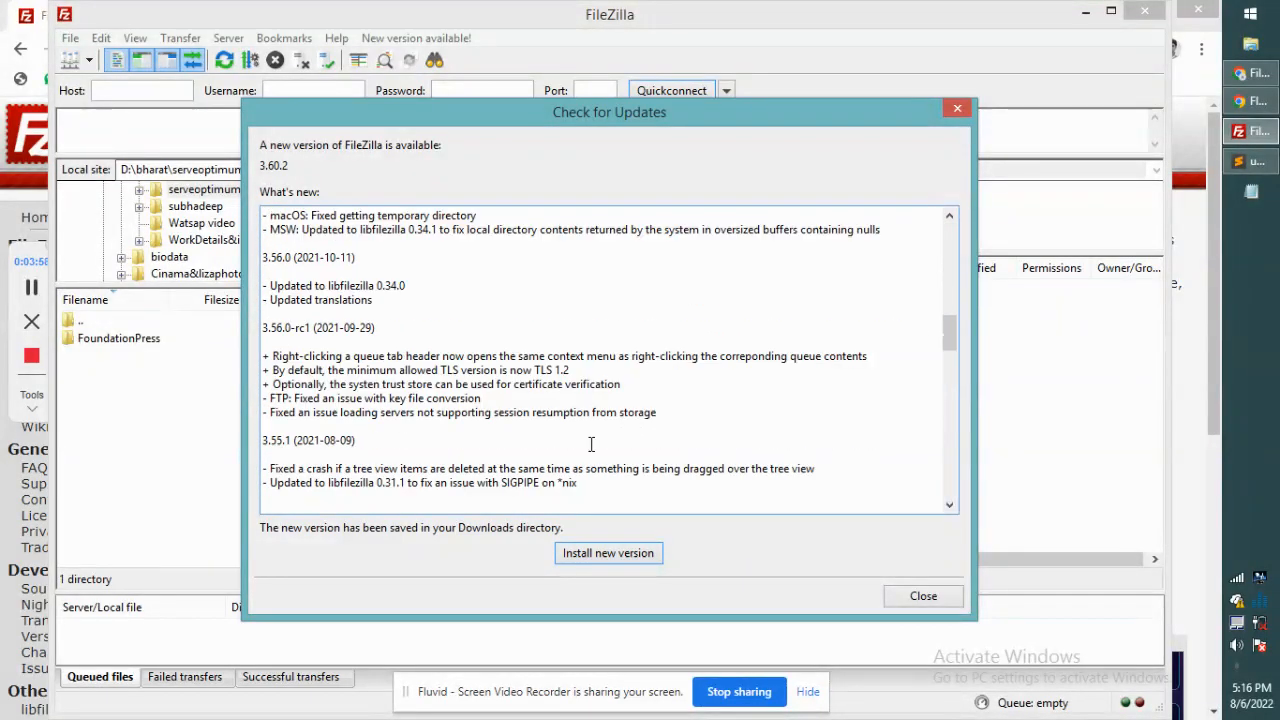
pyautogui.scroll(-3, 591, 444)
pyautogui.click(926, 598)
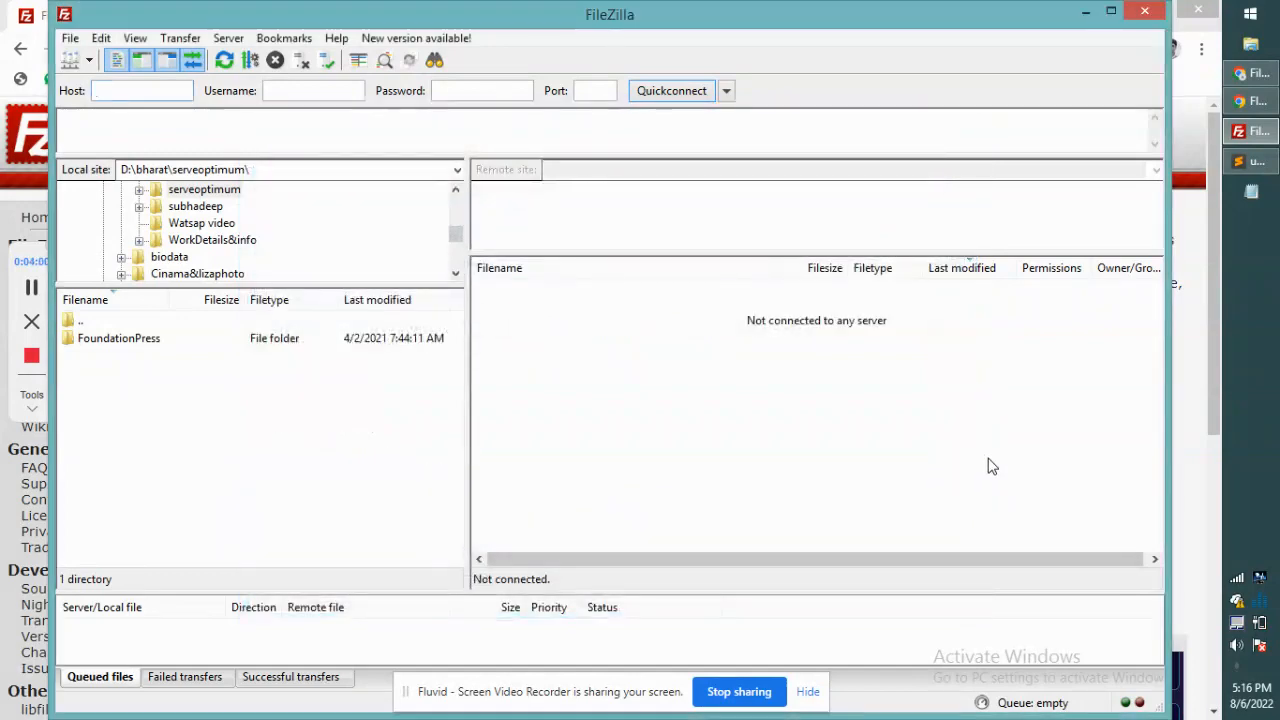
# Step: Add a new saved site named TestServer in the Site Manager
pyautogui.click(70, 38)
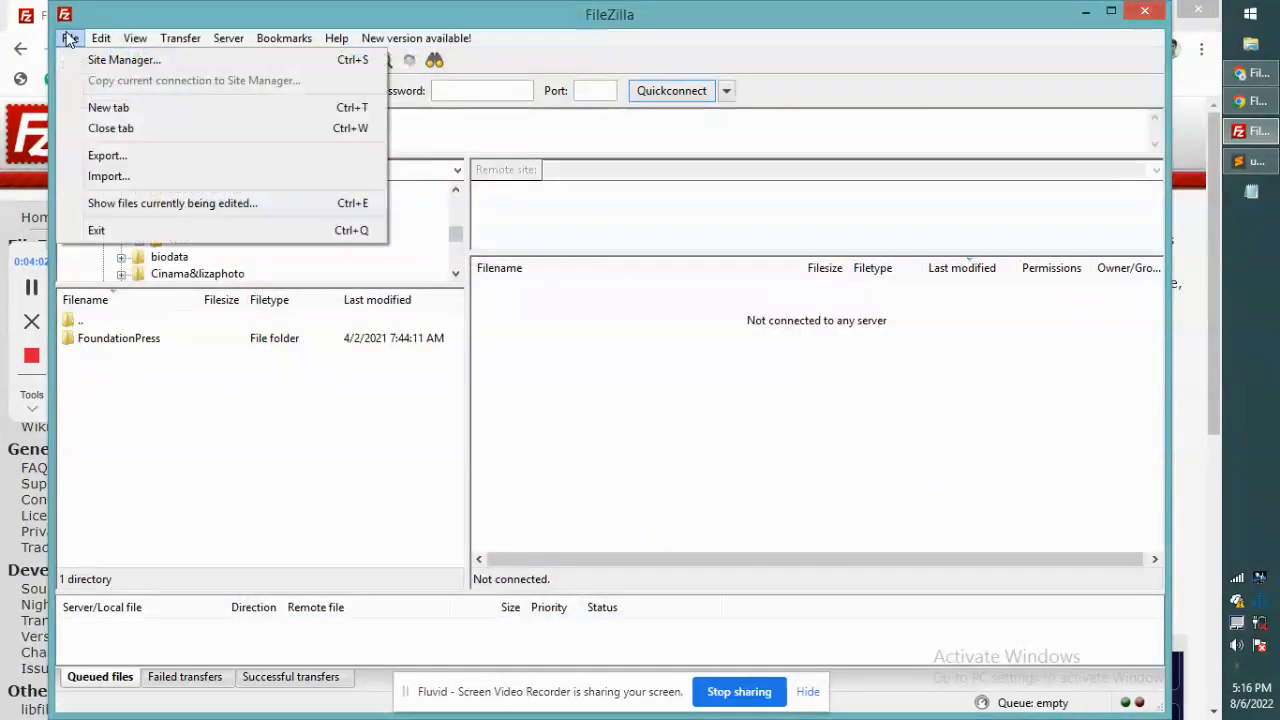
pyautogui.click(112, 61)
pyautogui.scroll(-5, 448, 347)
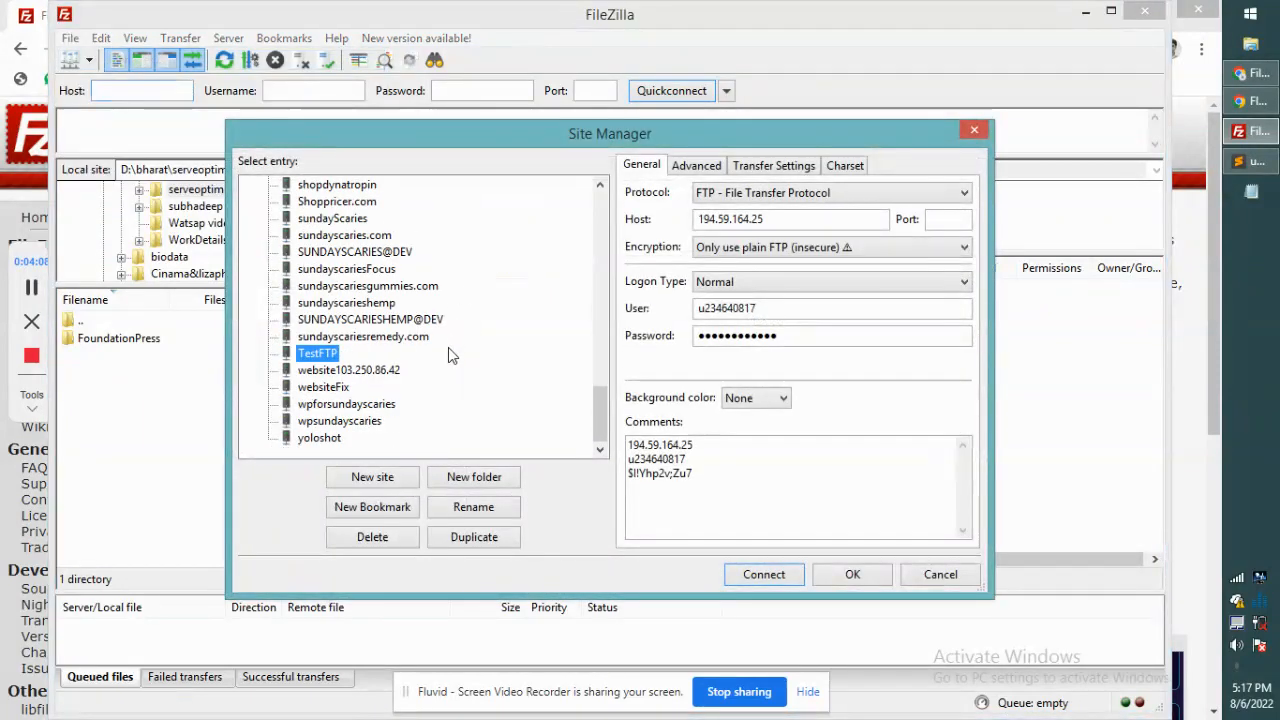
pyautogui.scroll(14, 448, 347)
pyautogui.scroll(6, 448, 354)
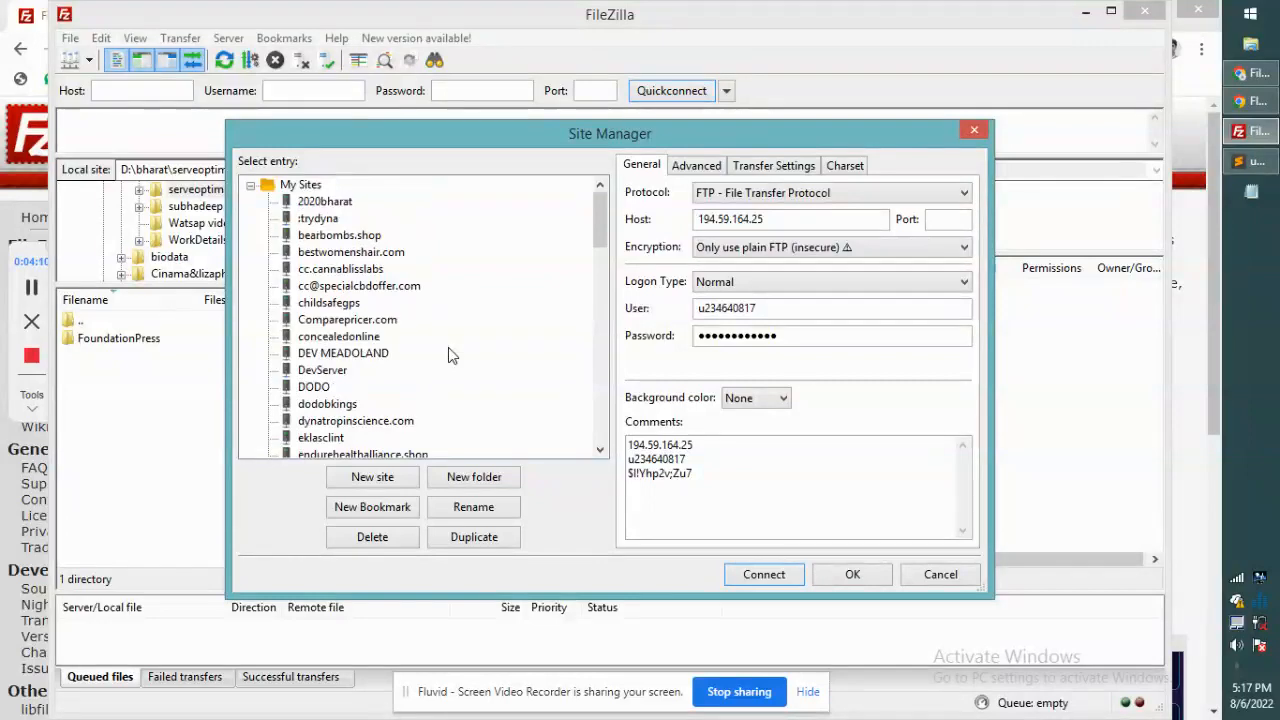
pyautogui.scroll(-12, 457, 326)
pyautogui.scroll(-5, 457, 326)
pyautogui.scroll(10, 457, 326)
pyautogui.scroll(-10, 457, 326)
pyautogui.scroll(-1, 457, 326)
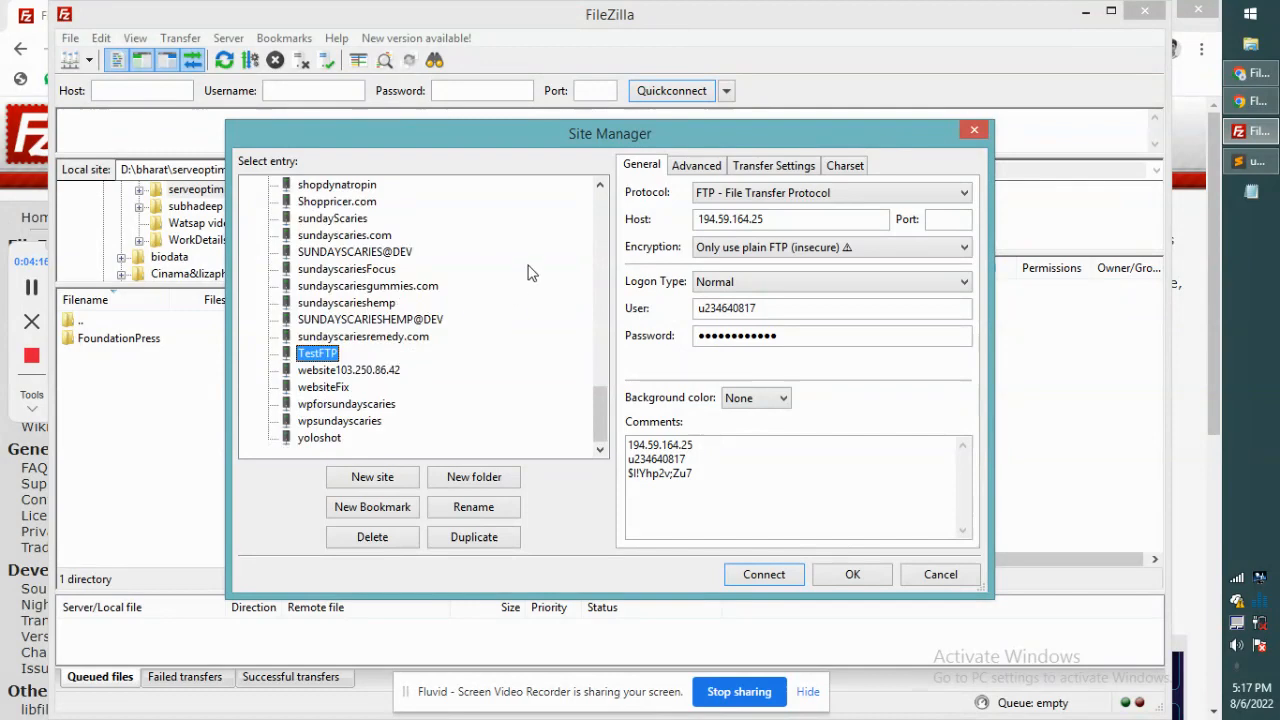
pyautogui.click(365, 482)
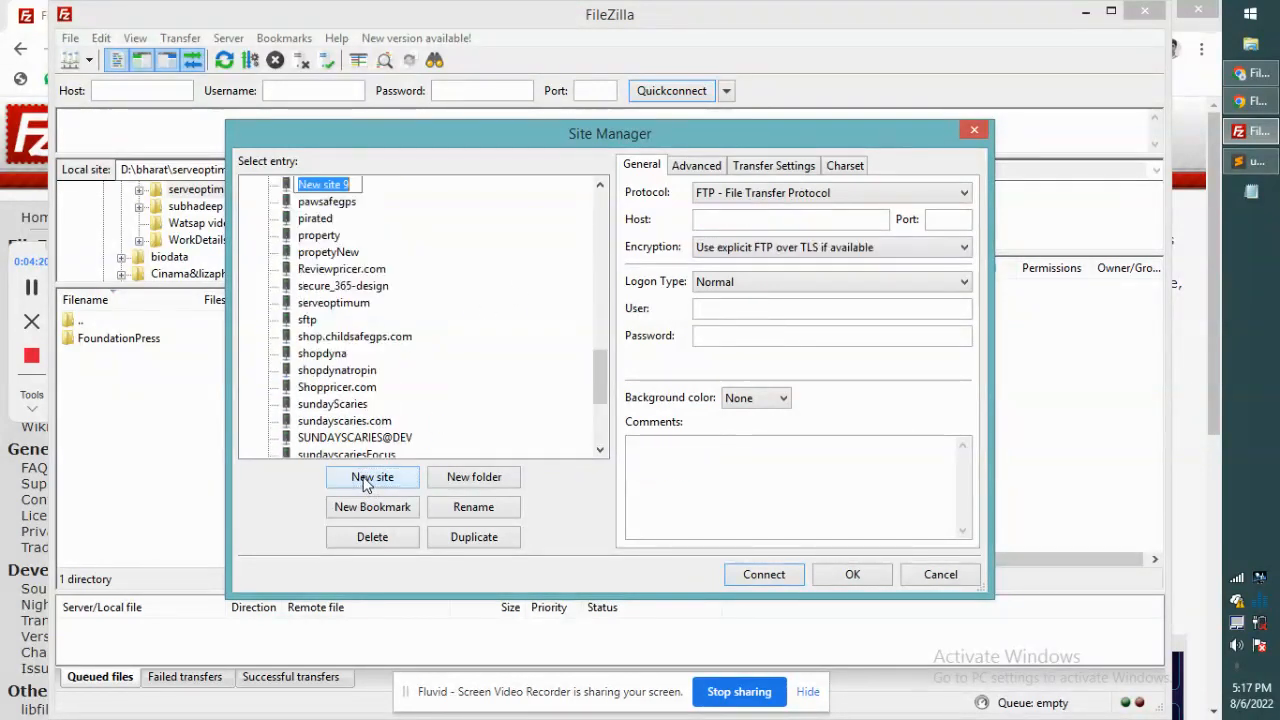
pyautogui.write('Test')
pyautogui.press('Return')
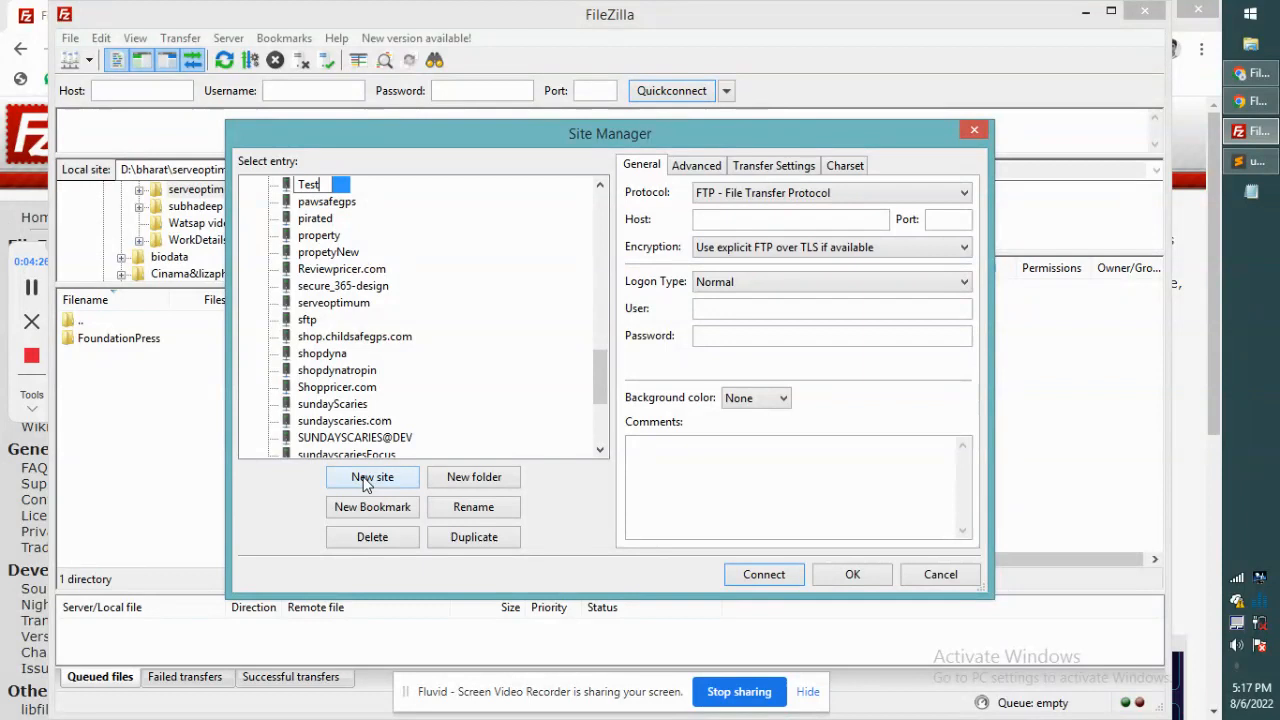
pyautogui.write('rver')
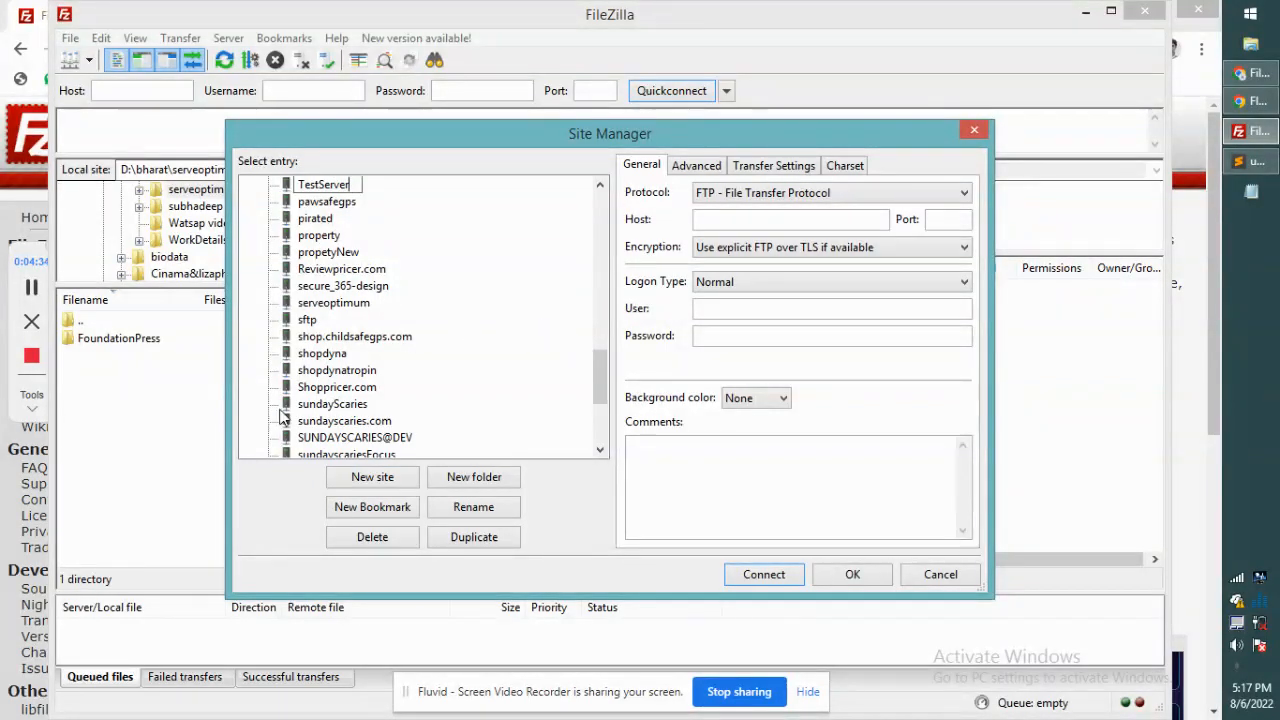
pyautogui.click(686, 471)
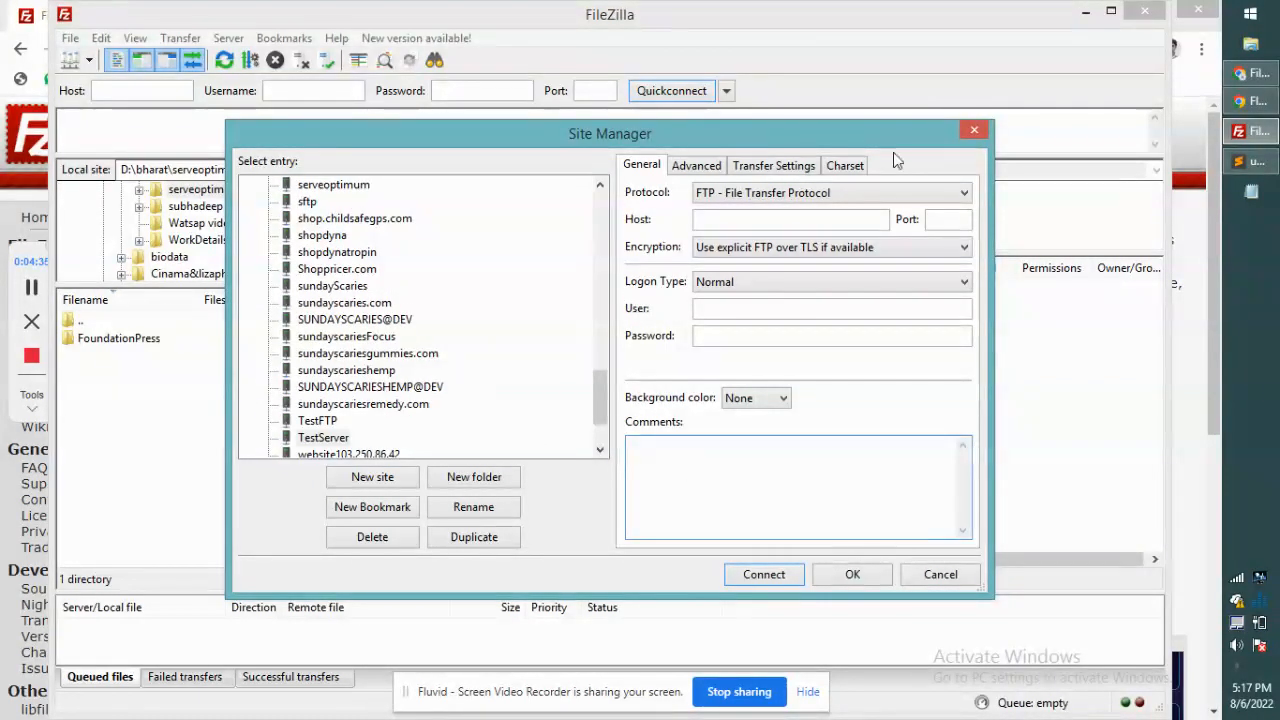
# Step: Copy the FTP login details from the notes into the site's Comments
pyautogui.click(1250, 161)
pyautogui.moveTo(190, 383); pyautogui.dragTo(66, 331)
pyautogui.hotkey('ctrl', 'c')
pyautogui.click(1250, 131)
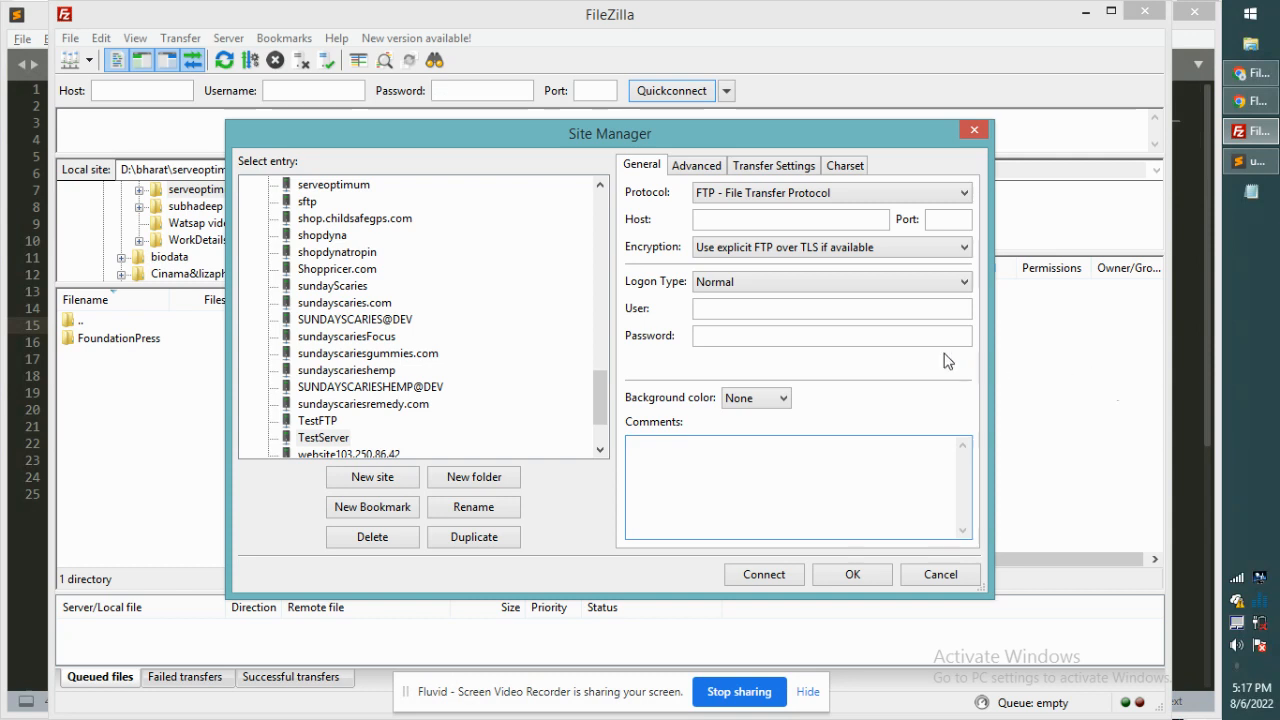
pyautogui.click(663, 459)
pyautogui.hotkey('ctrl', 'v')
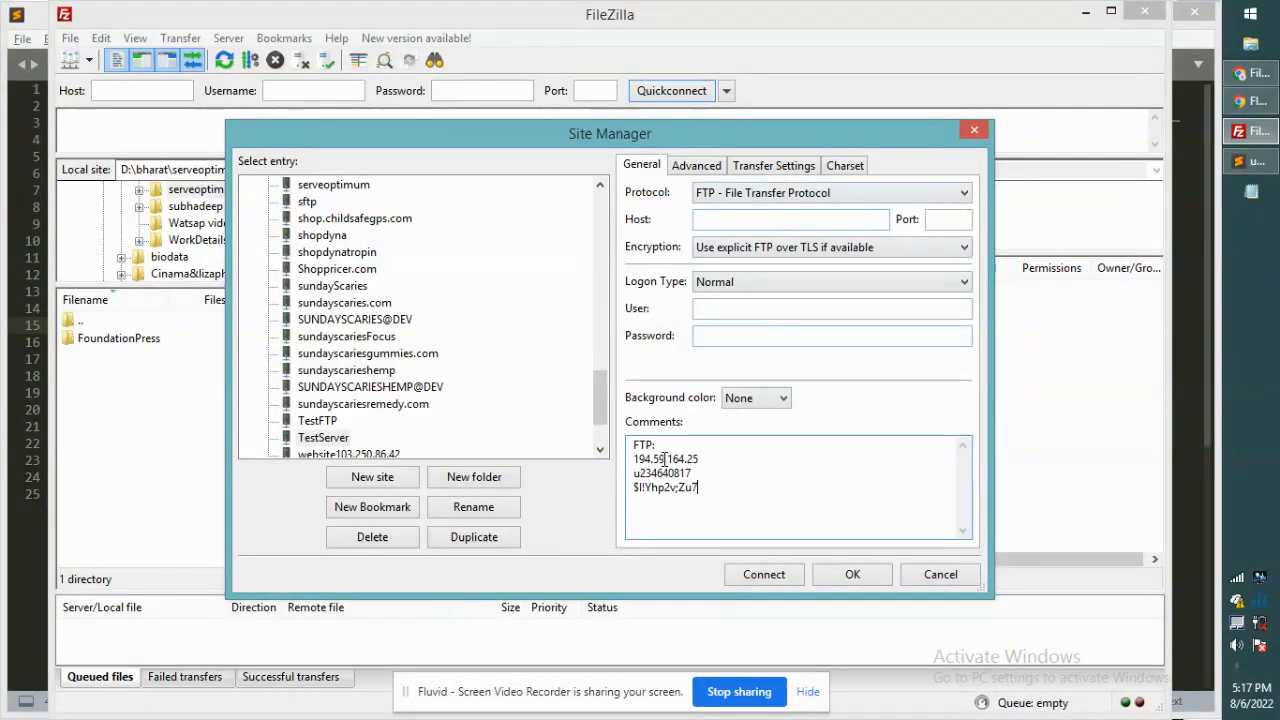
# Step: Set the site's host to the IP address 194.59.164.25
pyautogui.moveTo(700, 458); pyautogui.dragTo(636, 458)
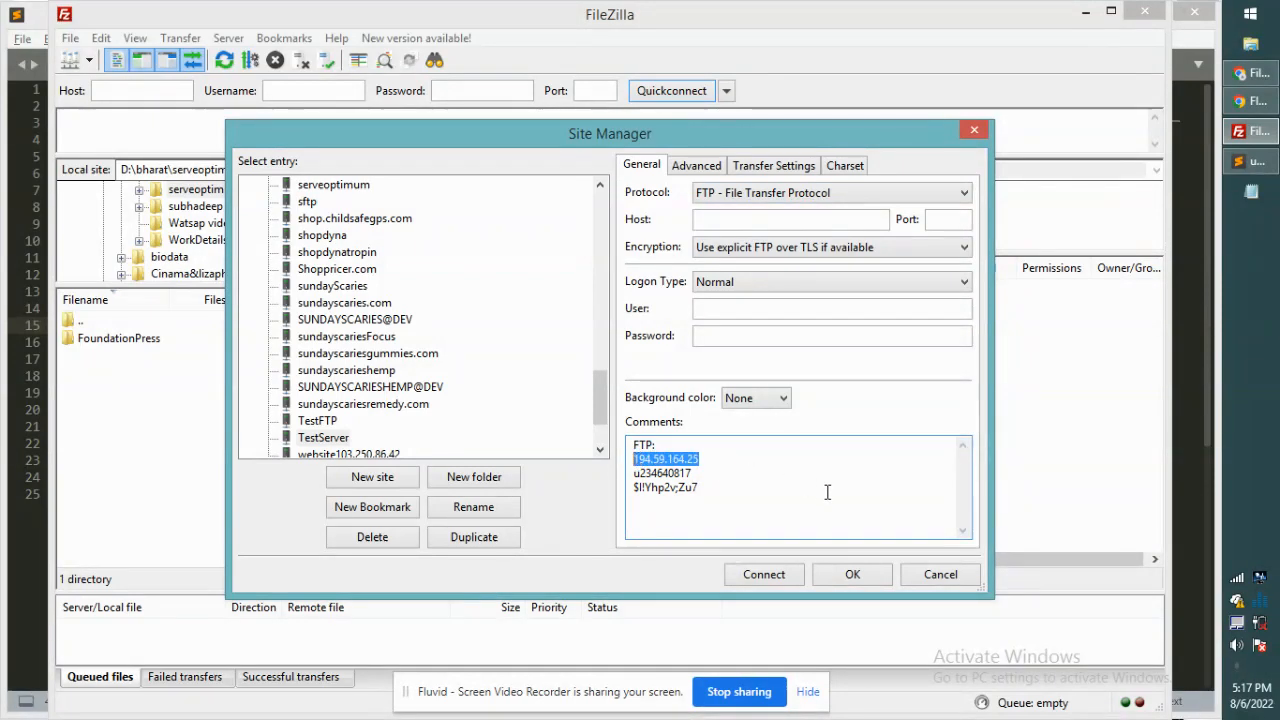
pyautogui.click(722, 462)
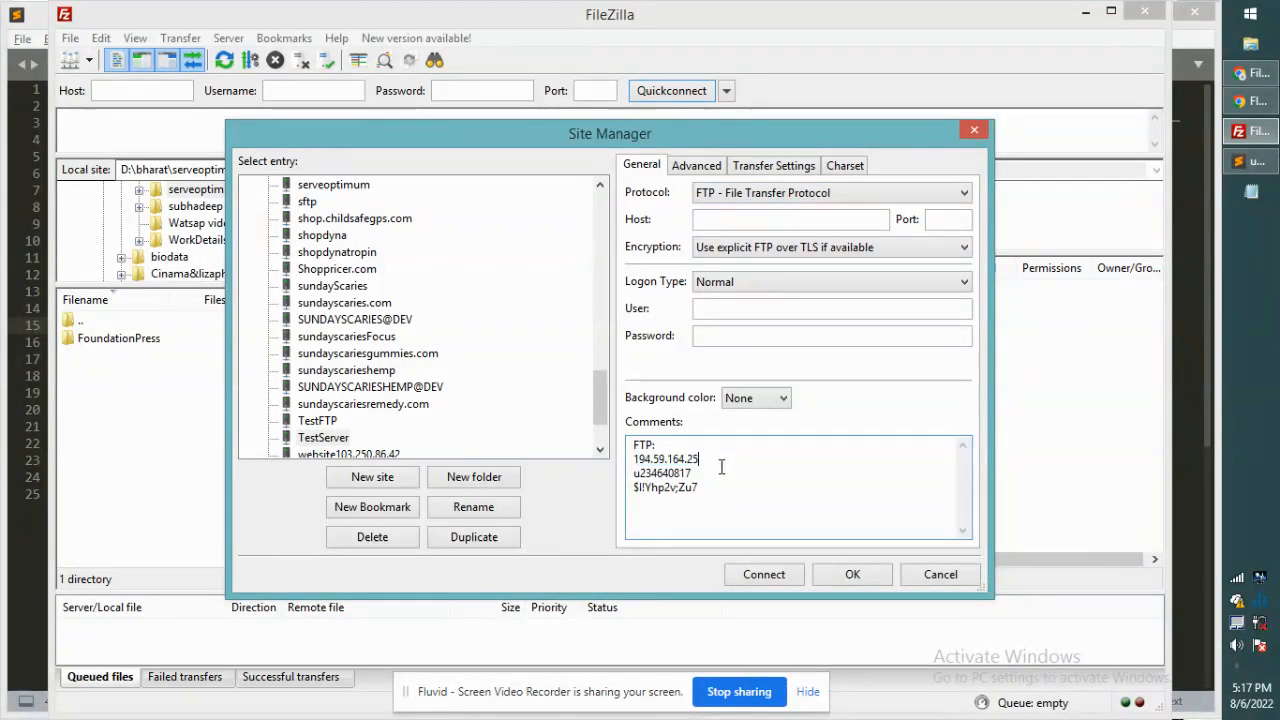
pyautogui.click(701, 224)
pyautogui.hotkey('ctrl', 'v')
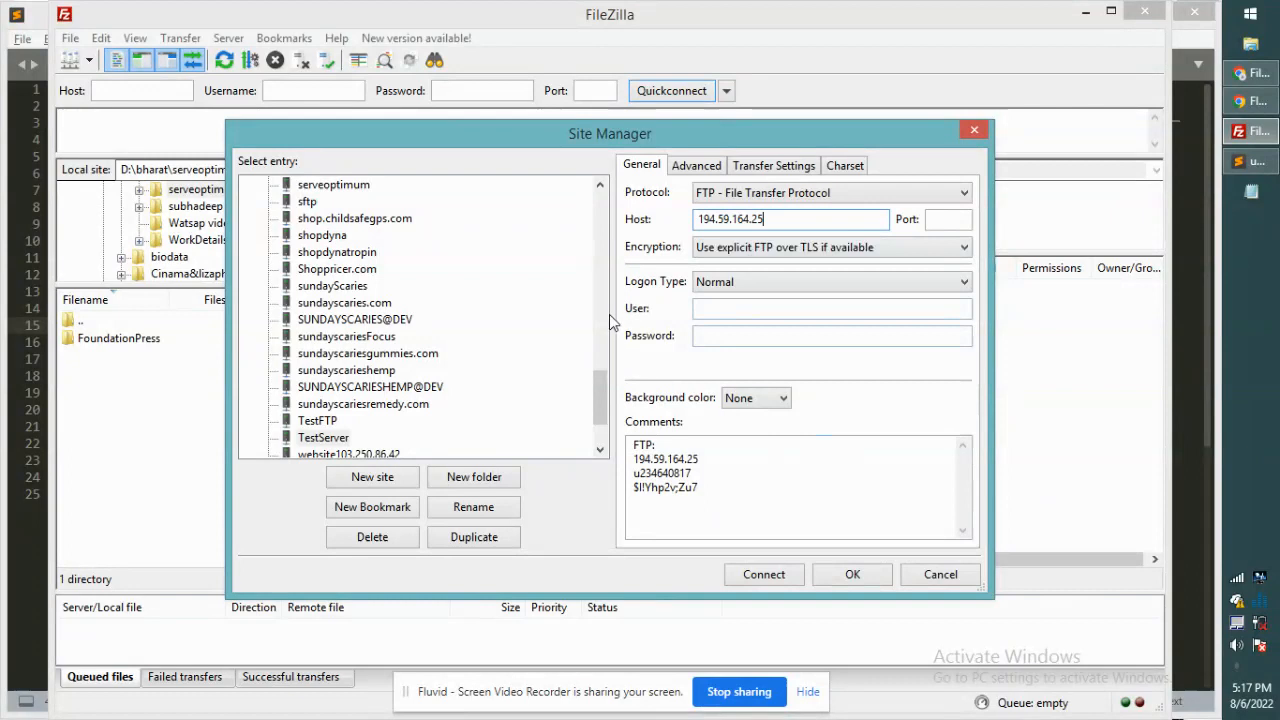
# Step: Set port 21, FTP protocol and 'Only use plain FTP (insecure)' encryption
pyautogui.click(944, 219)
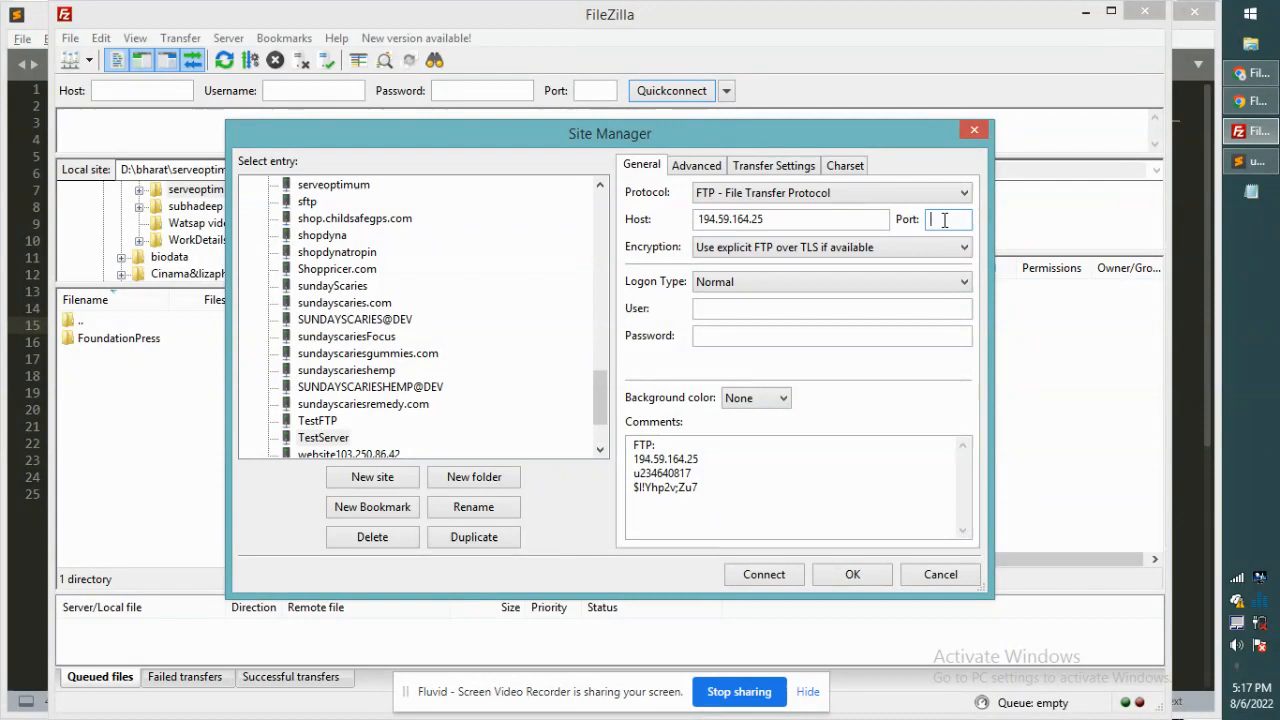
pyautogui.write('21')
pyautogui.click(792, 200)
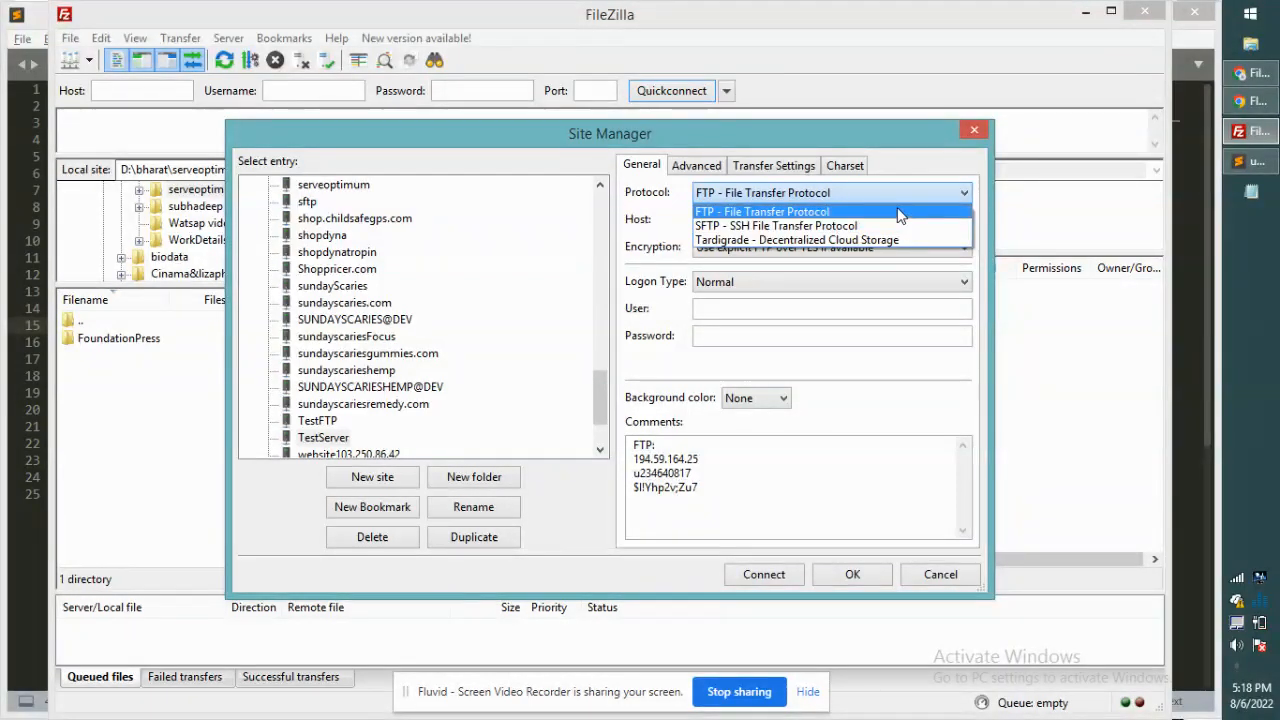
pyautogui.click(738, 195)
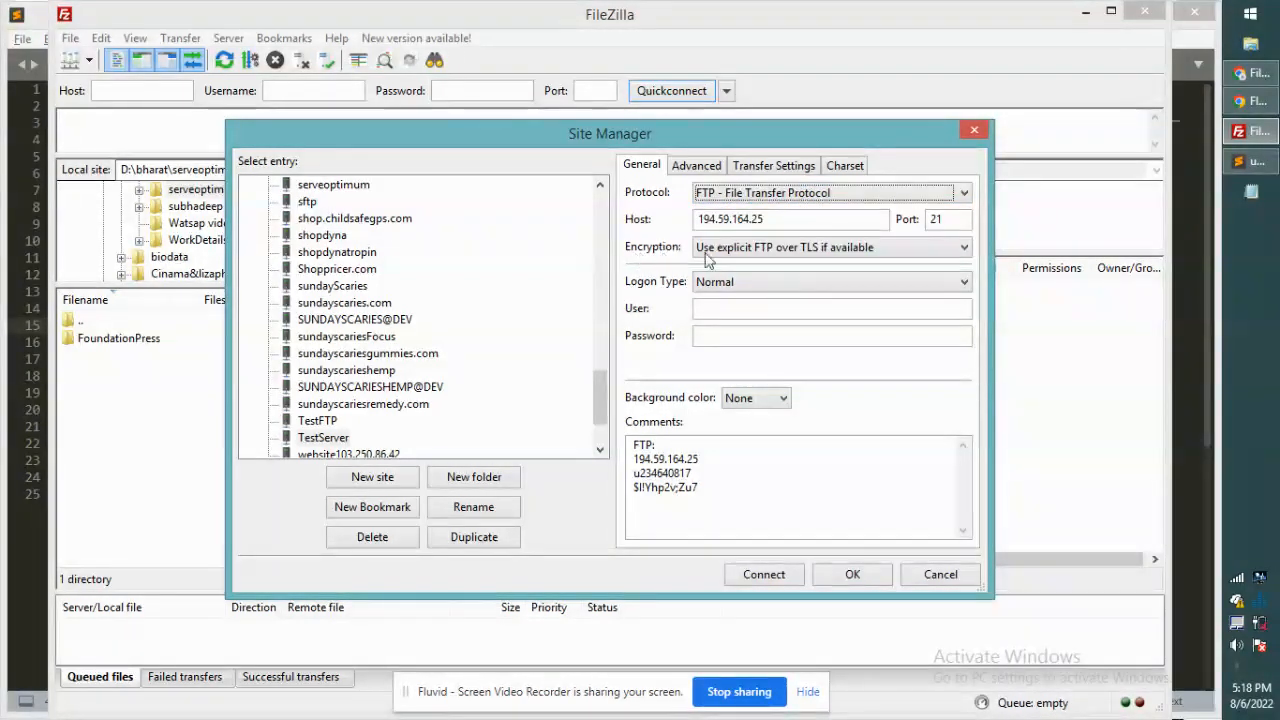
pyautogui.click(783, 249)
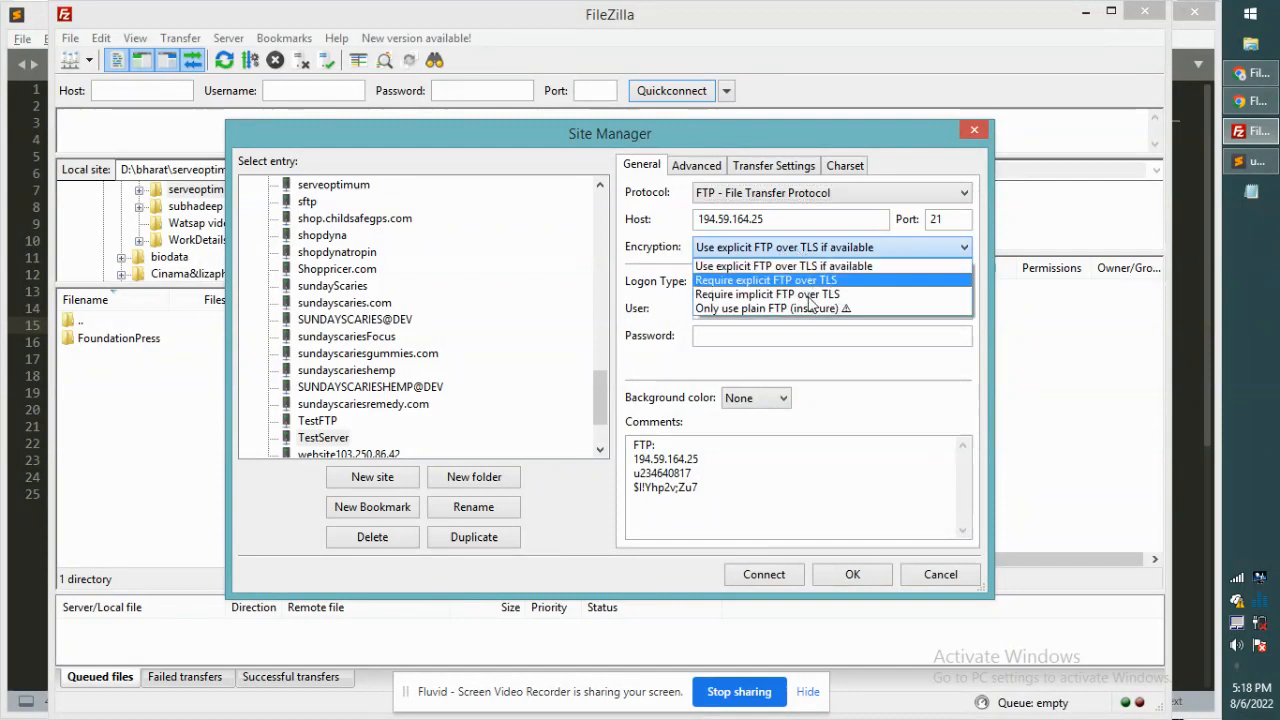
pyautogui.click(732, 310)
# Step: Fill in the account's user and password from the comments and connect
pyautogui.click(728, 309)
pyautogui.moveTo(695, 476); pyautogui.dragTo(604, 478)
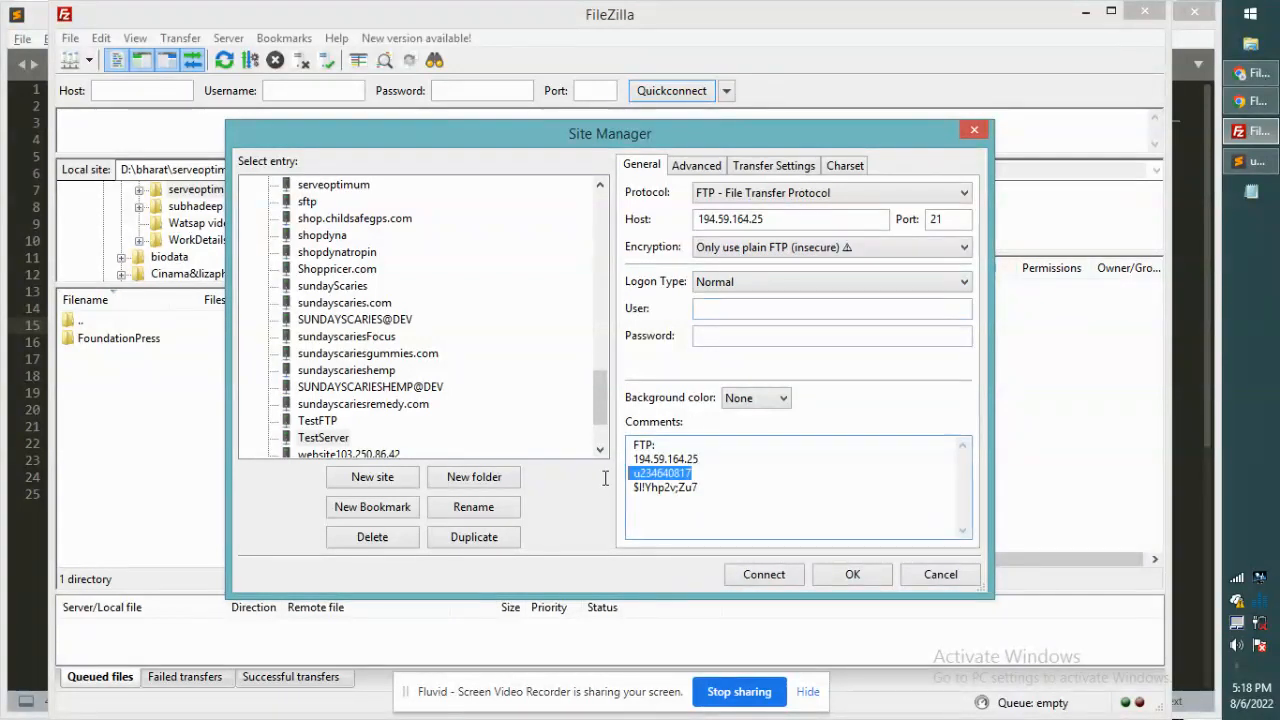
pyautogui.click(630, 477)
pyautogui.moveTo(633, 473); pyautogui.dragTo(691, 473)
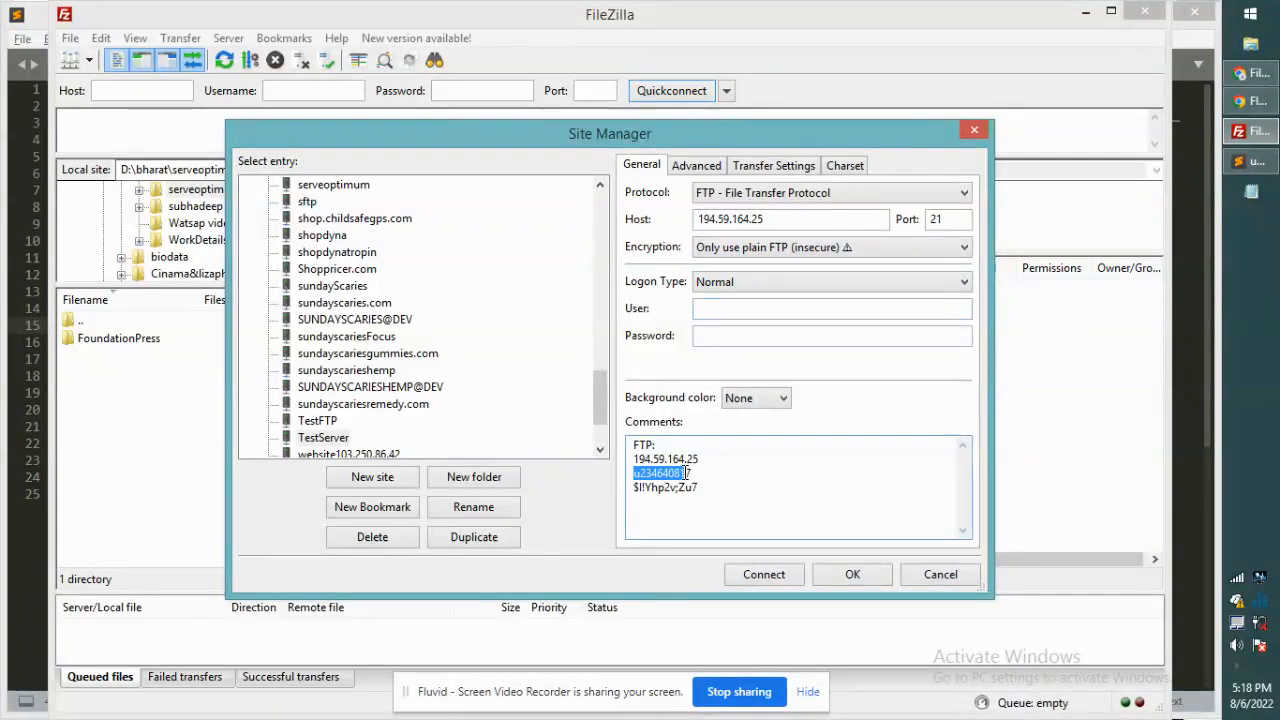
pyautogui.click(717, 311)
pyautogui.hotkey('ctrl', 'v')
pyautogui.moveTo(702, 488); pyautogui.dragTo(633, 488)
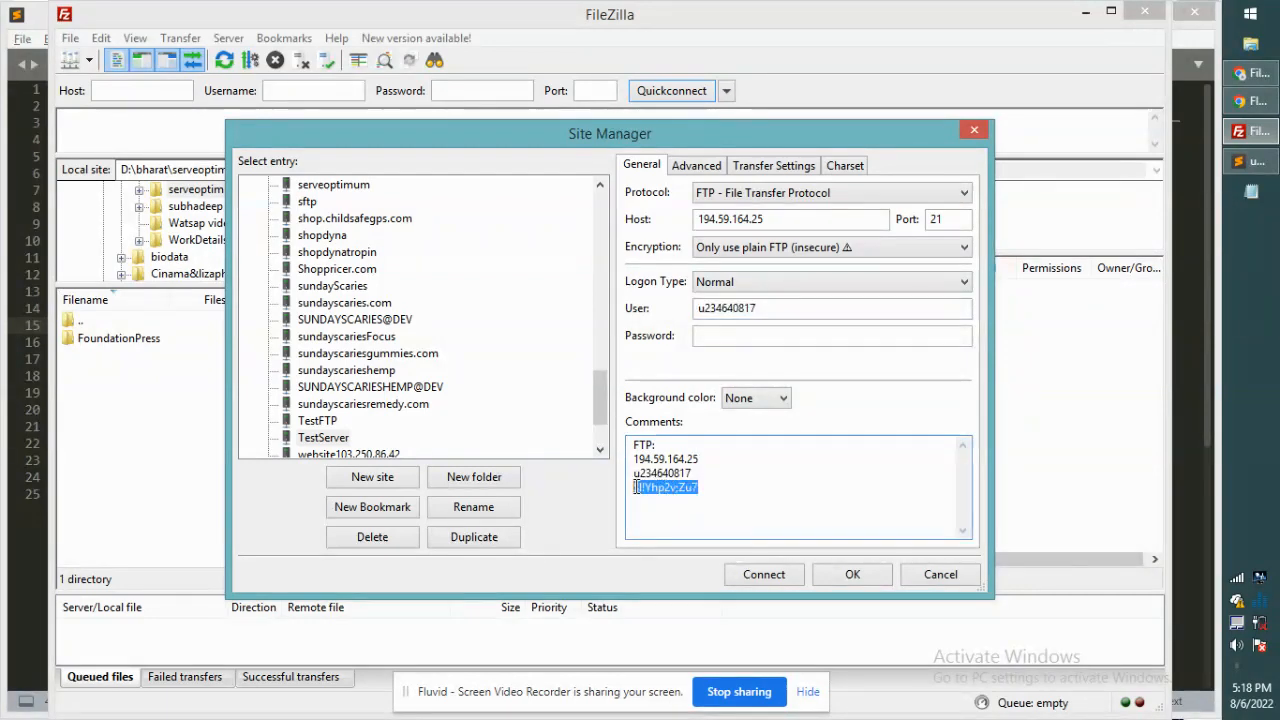
pyautogui.click(709, 335)
pyautogui.hotkey('ctrl', 'v')
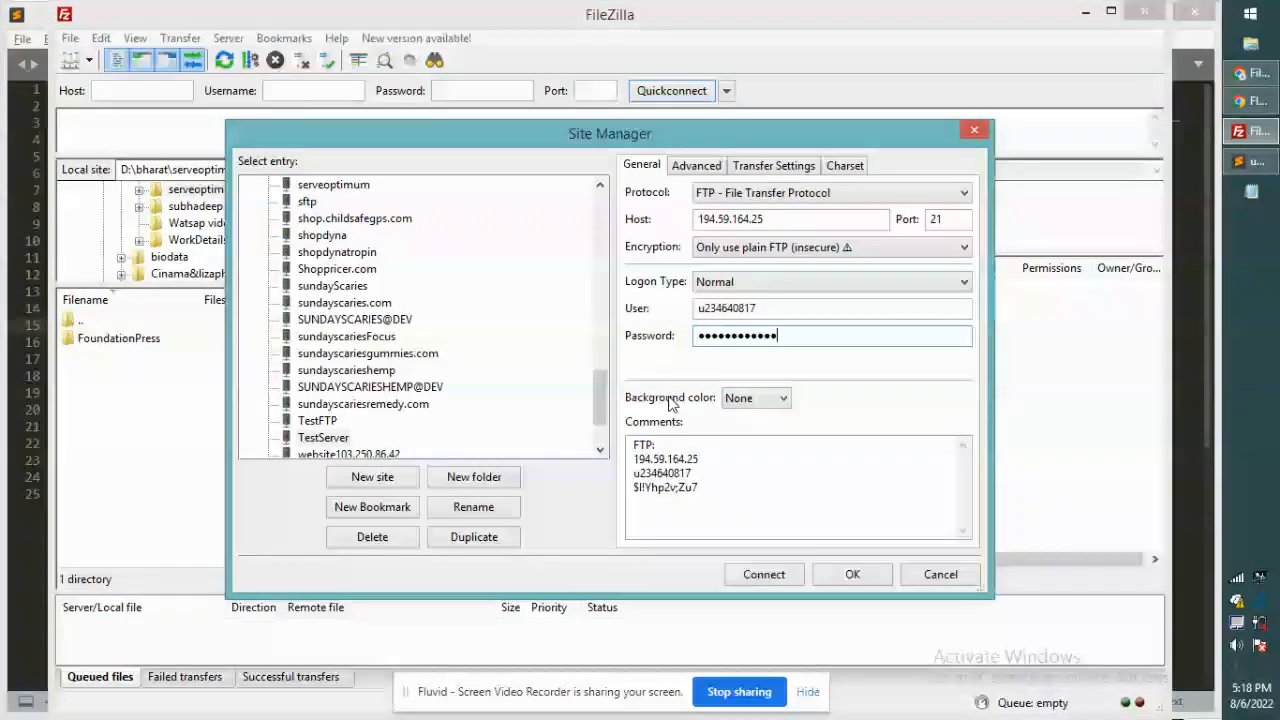
pyautogui.click(764, 575)
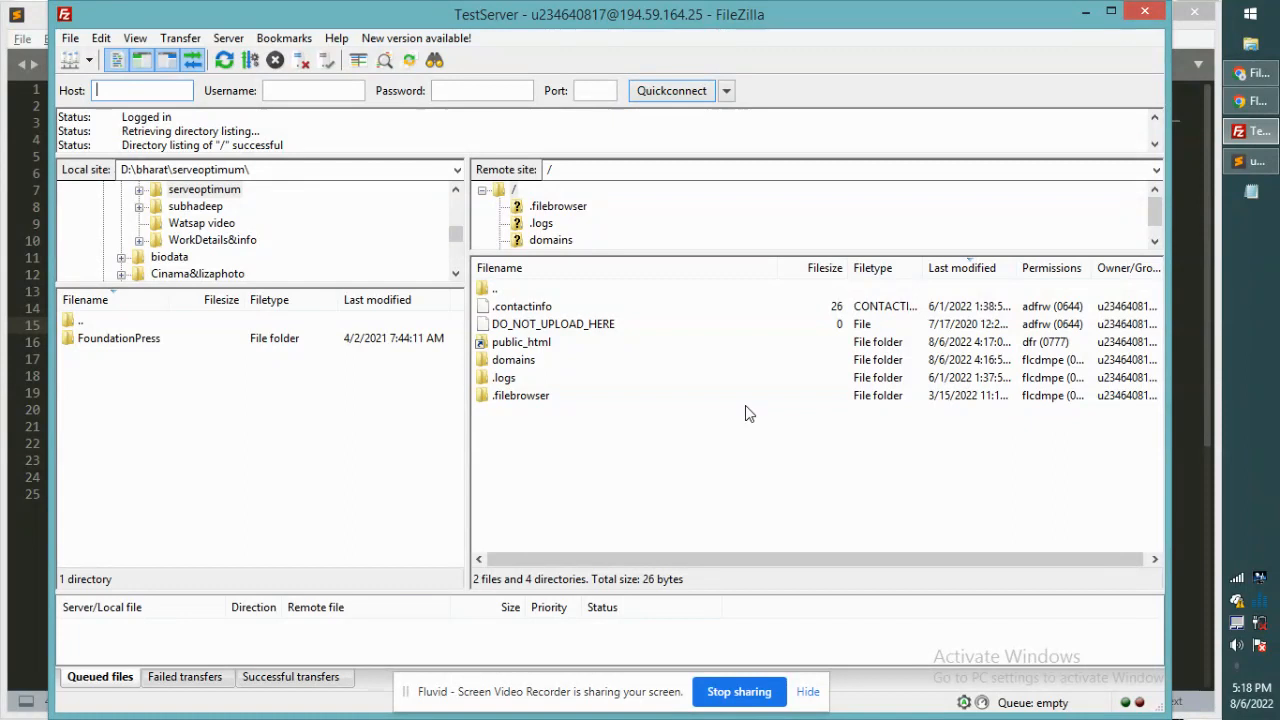
pyautogui.doubleClick(516, 345)
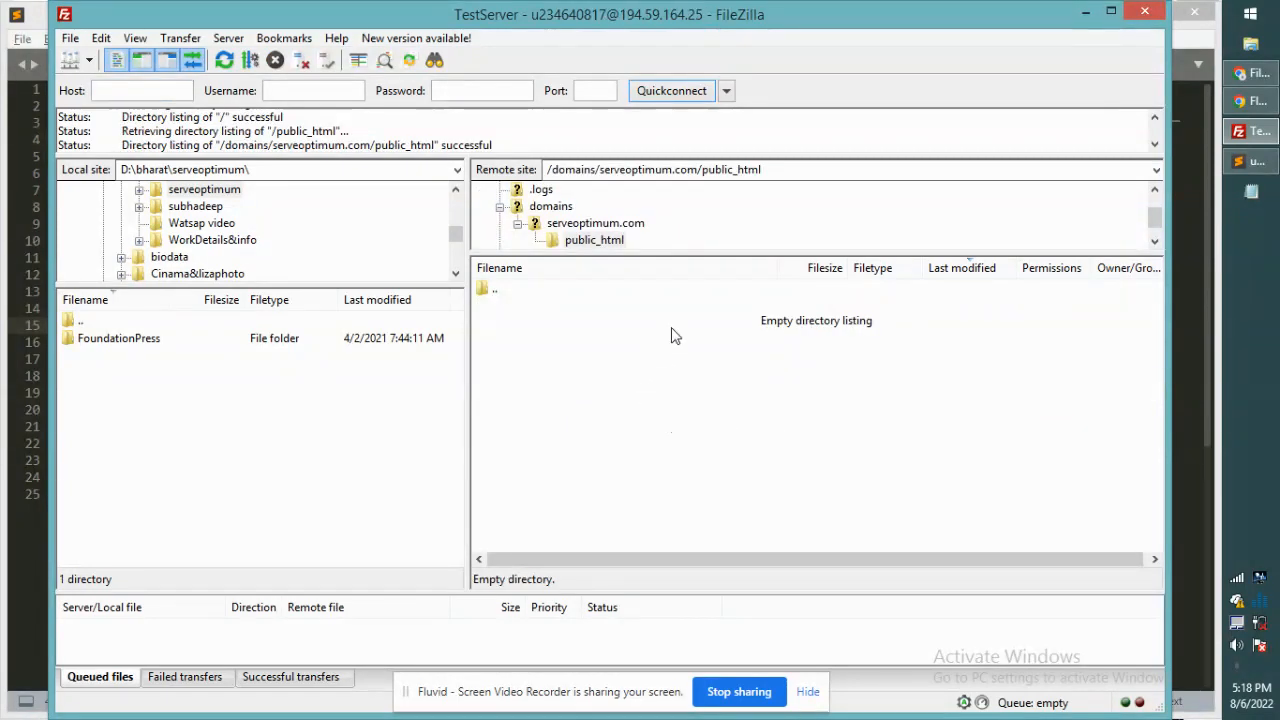
pyautogui.click(745, 377)
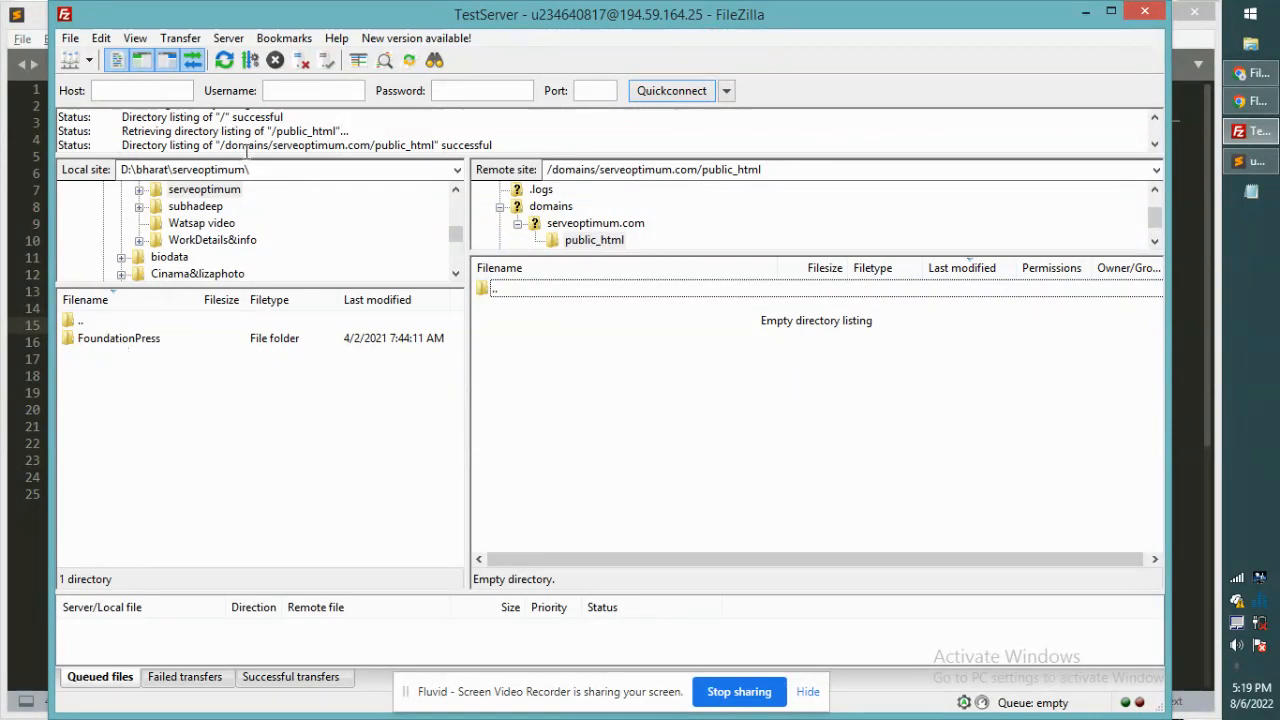
pyautogui.click(256, 172)
pyautogui.click(256, 172)
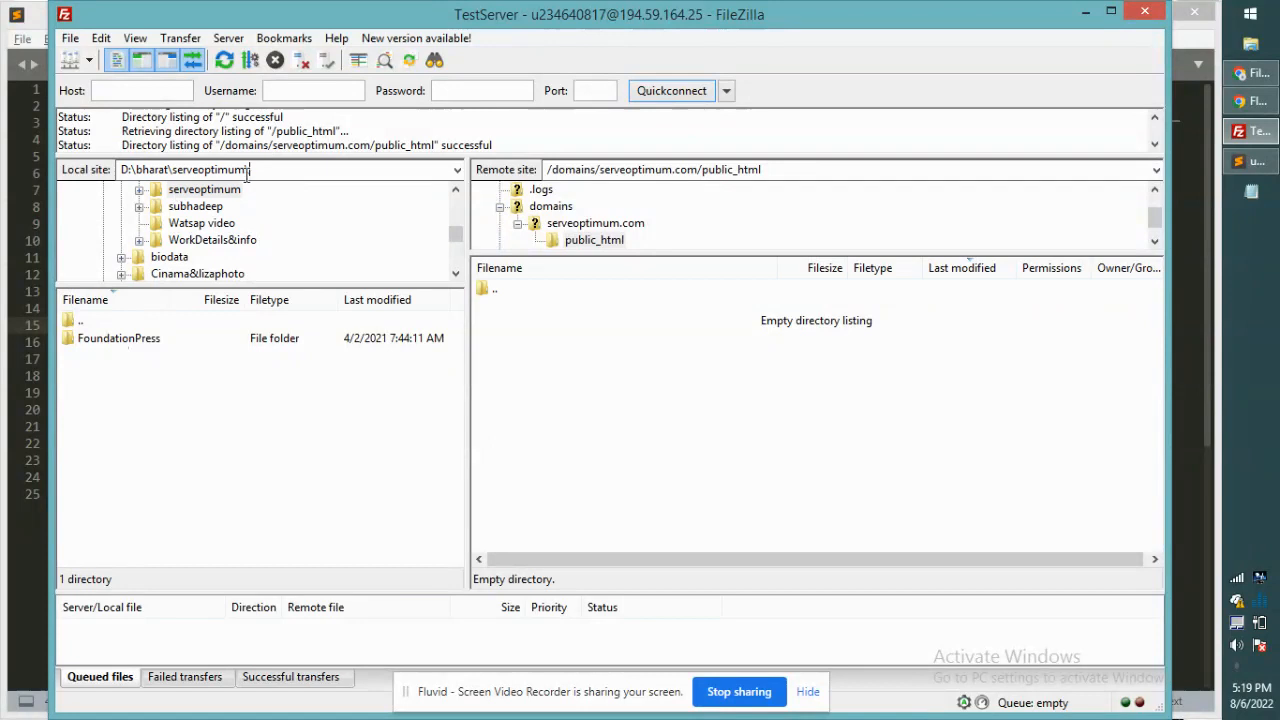
# Step: Open the local FoundationPress folder and browse its files
pyautogui.doubleClick(130, 342)
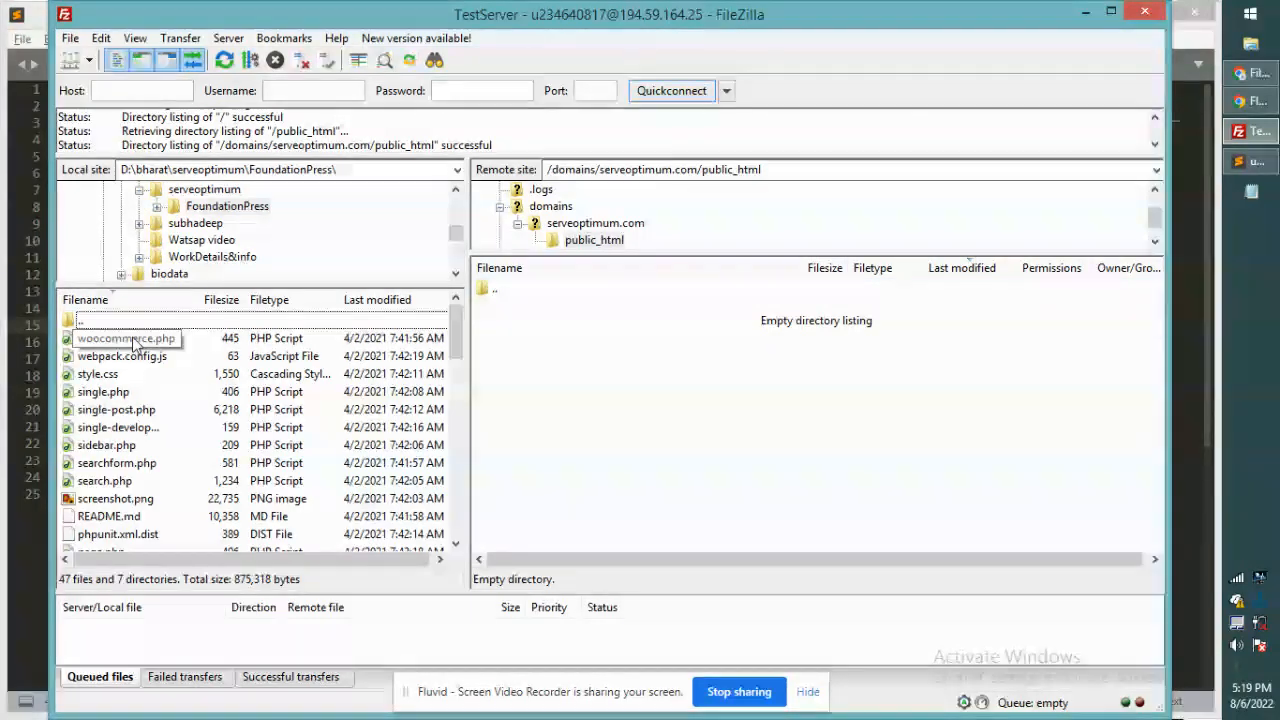
pyautogui.scroll(-3, 312, 457)
pyautogui.scroll(2, 312, 457)
pyautogui.scroll(-12, 312, 457)
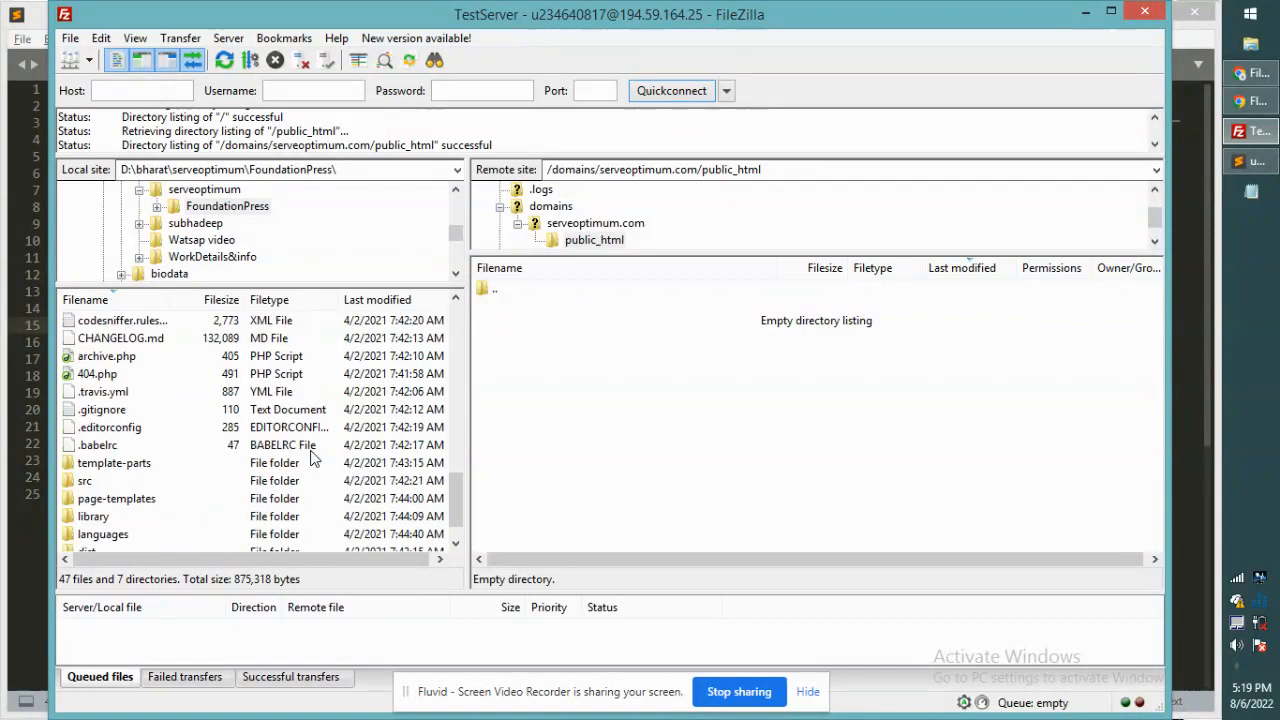
pyautogui.scroll(8, 205, 445)
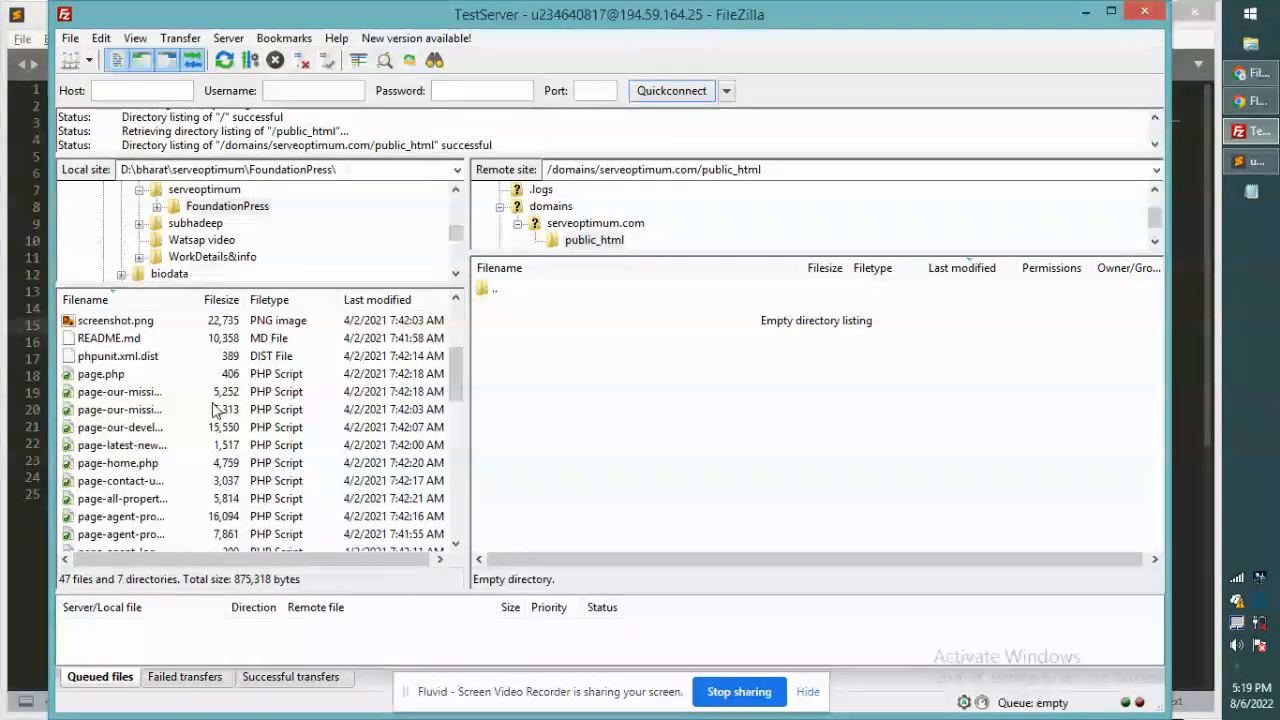
pyautogui.click(179, 391)
pyautogui.hotkey('ctrl', 'a')
pyautogui.rightClick(171, 377)
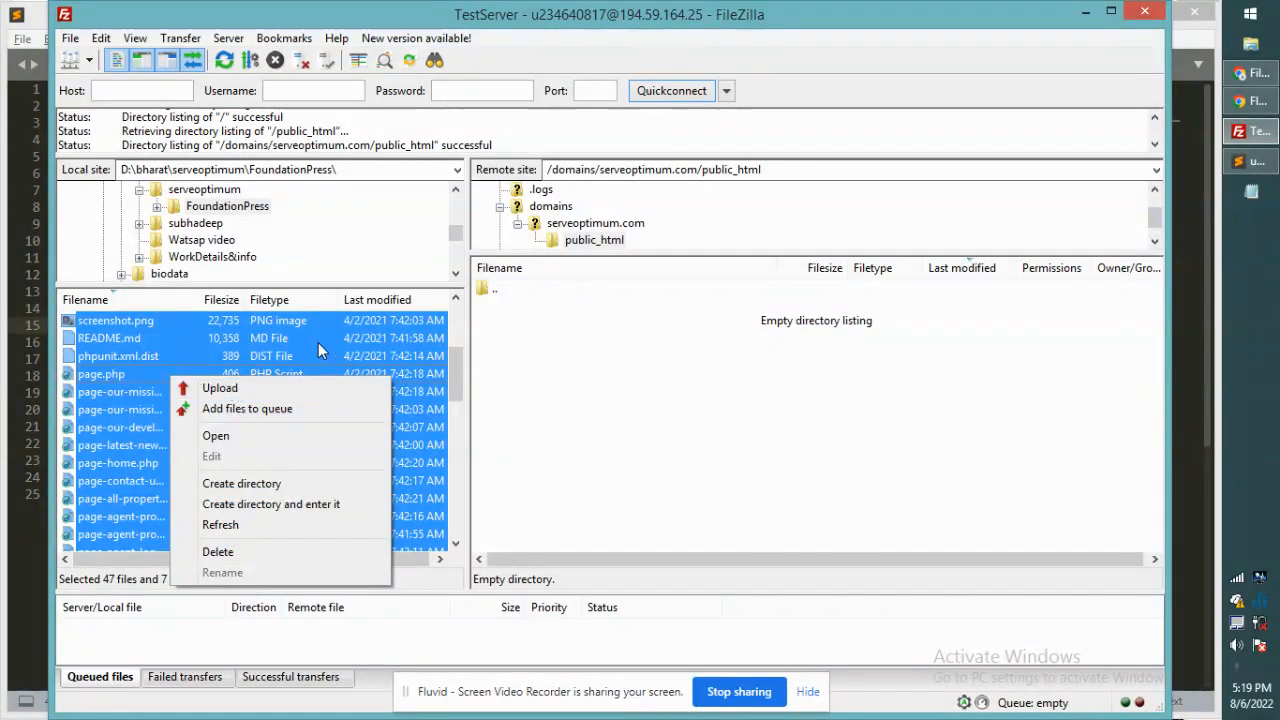
# Step: Upload README.md, webpack.config.js, style.css, single.php, single-post.php and single-developments.php to public_html
pyautogui.click(289, 343)
pyautogui.scroll(-12, 296, 457)
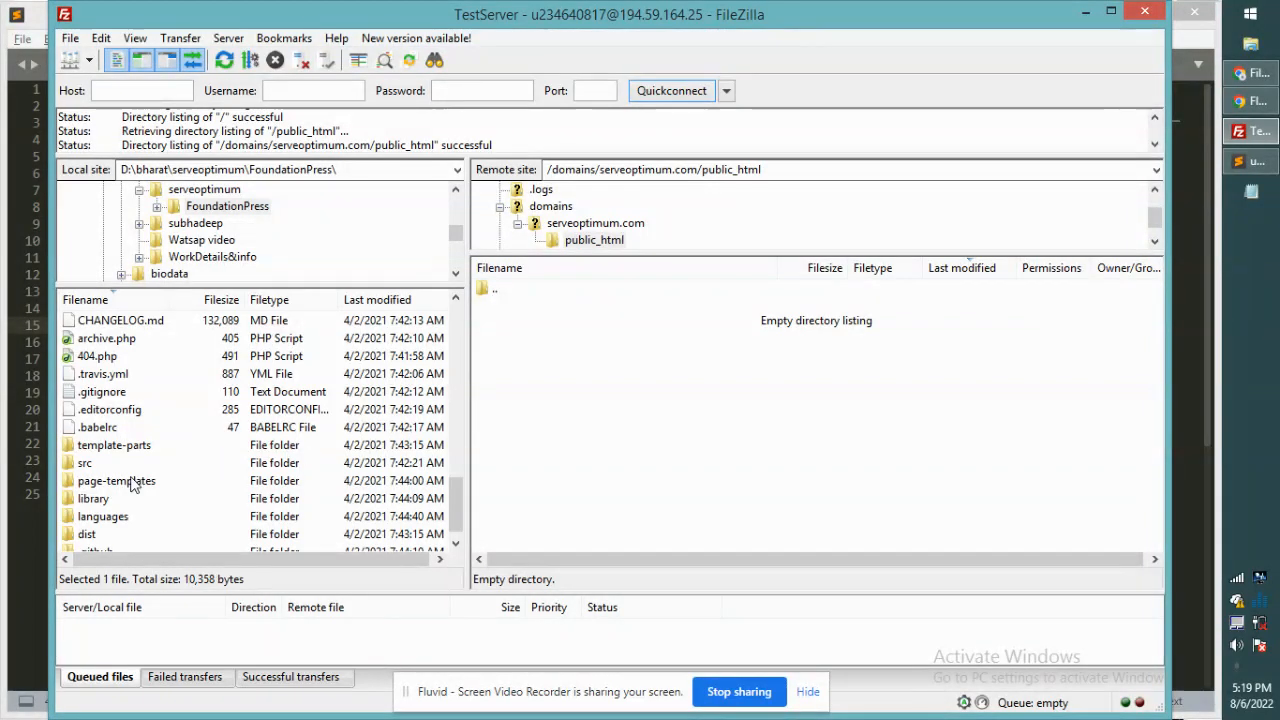
pyautogui.scroll(-1, 222, 490)
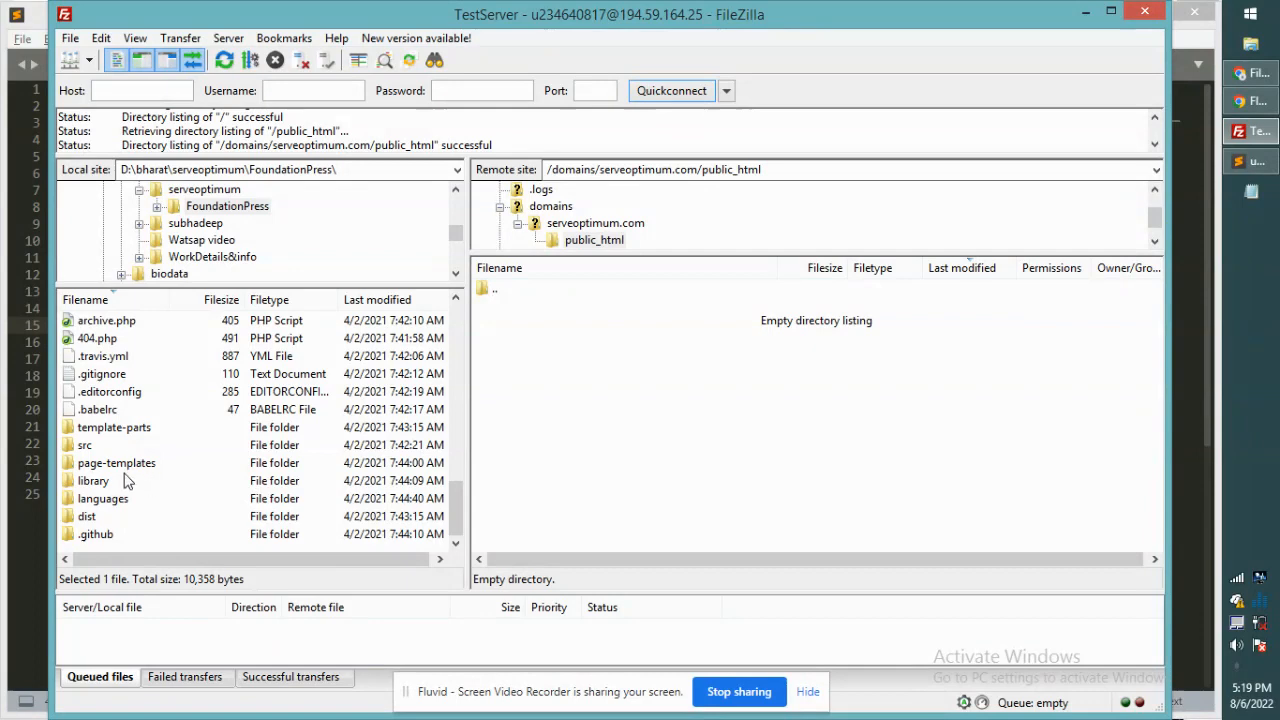
pyautogui.scroll(12, 140, 480)
pyautogui.scroll(2, 137, 478)
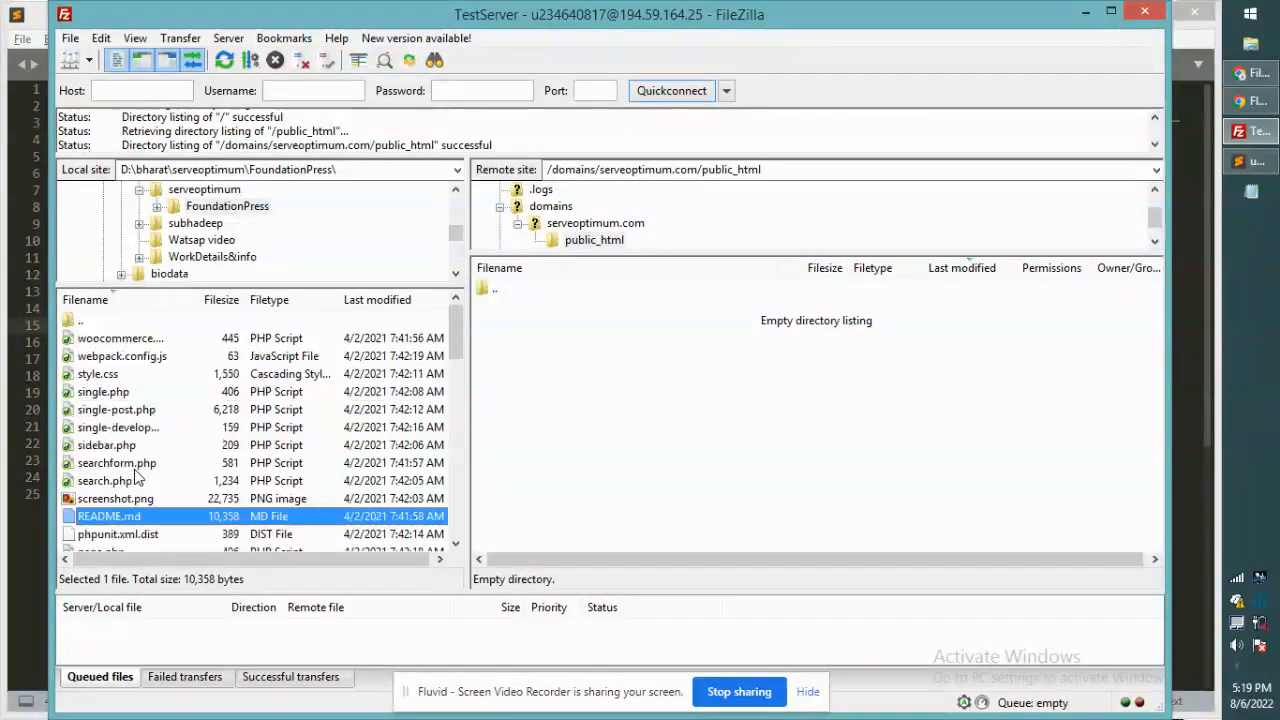
pyautogui.keyDown('ctrl'); pyautogui.click(118, 358); pyautogui.keyUp('ctrl')
pyautogui.keyDown('ctrl'); pyautogui.click(115, 392); pyautogui.keyUp('ctrl')
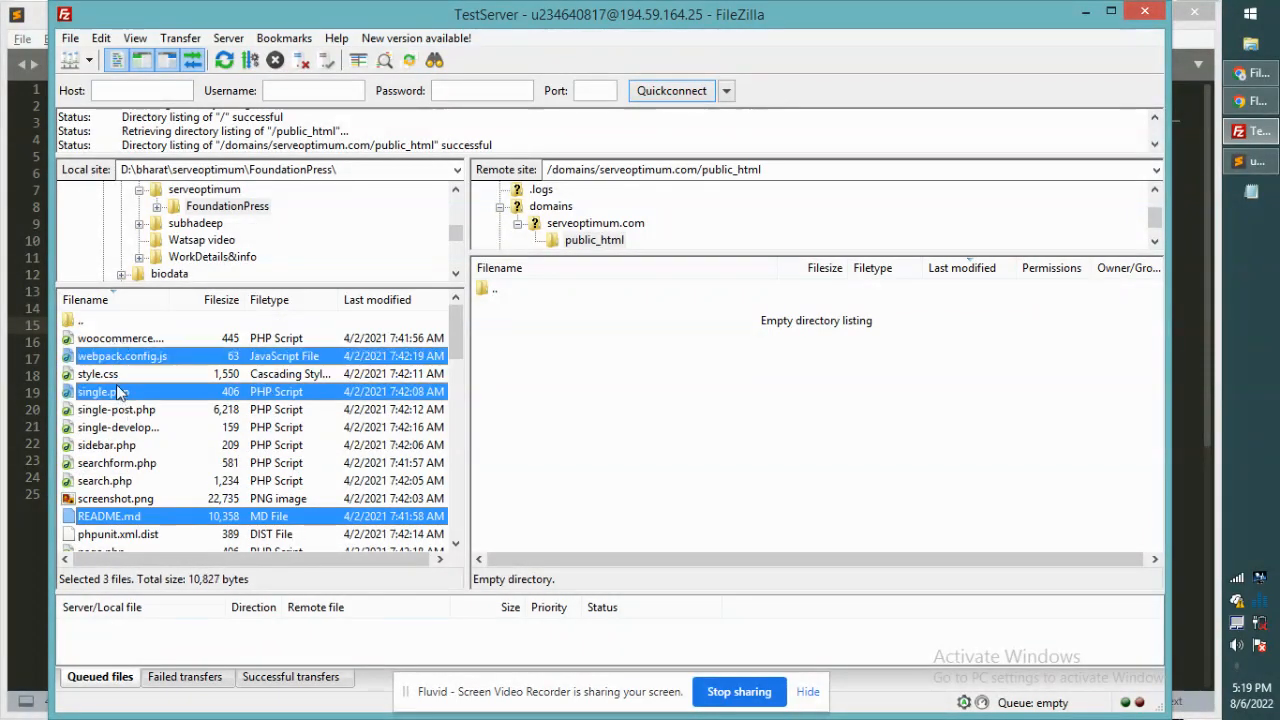
pyautogui.keyDown('ctrl'); pyautogui.click(102, 375); pyautogui.keyUp('ctrl')
pyautogui.keyDown('ctrl'); pyautogui.click(108, 410); pyautogui.keyUp('ctrl')
pyautogui.keyDown('ctrl'); pyautogui.click(107, 428); pyautogui.keyUp('ctrl')
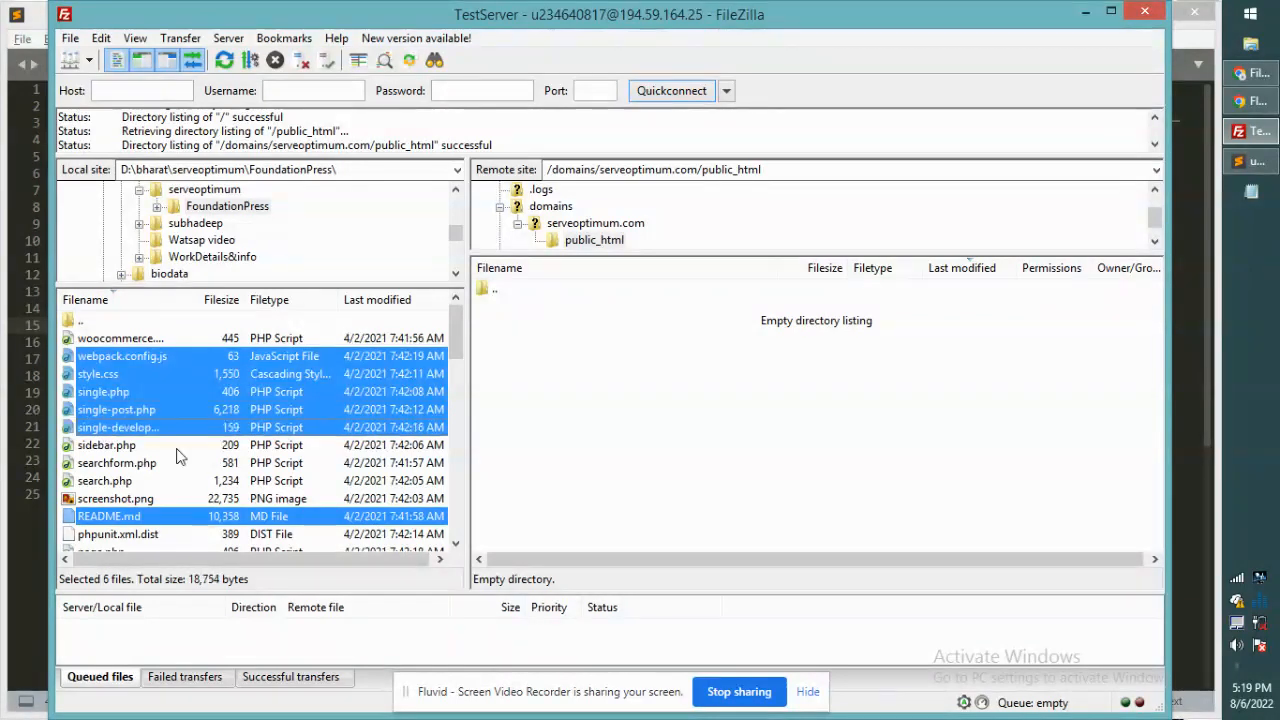
pyautogui.rightClick(145, 398)
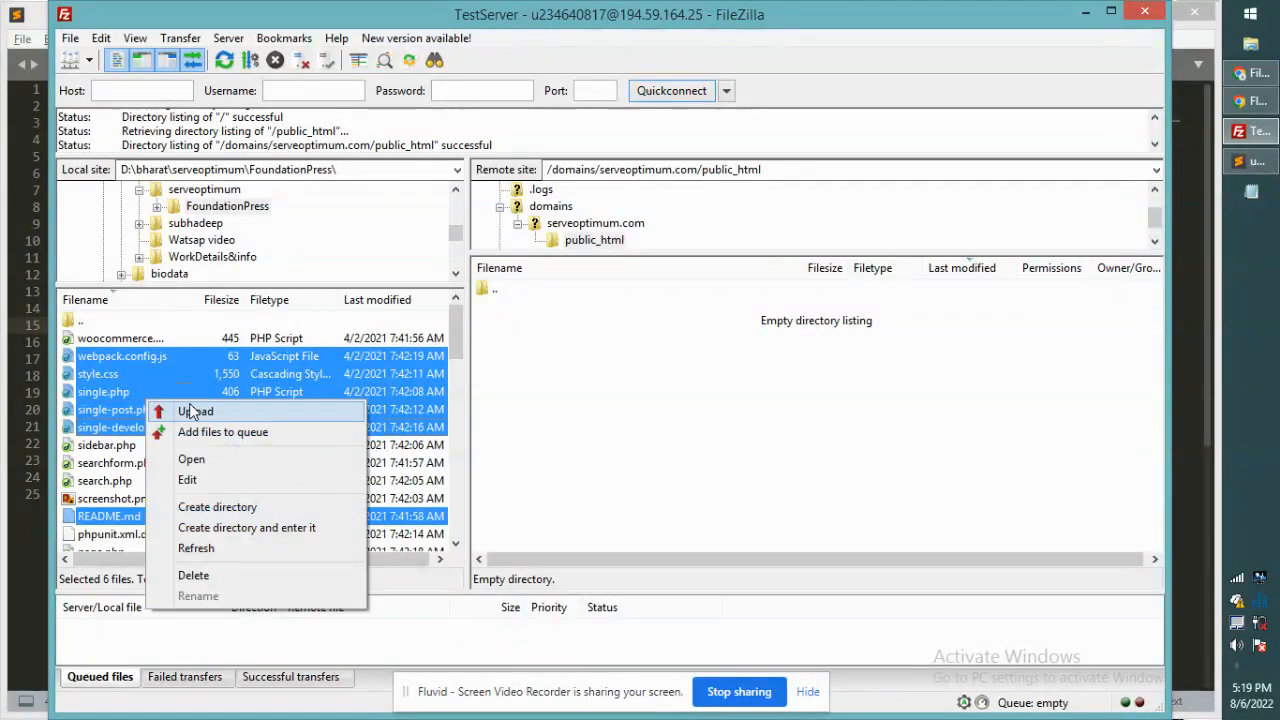
pyautogui.click(188, 404)
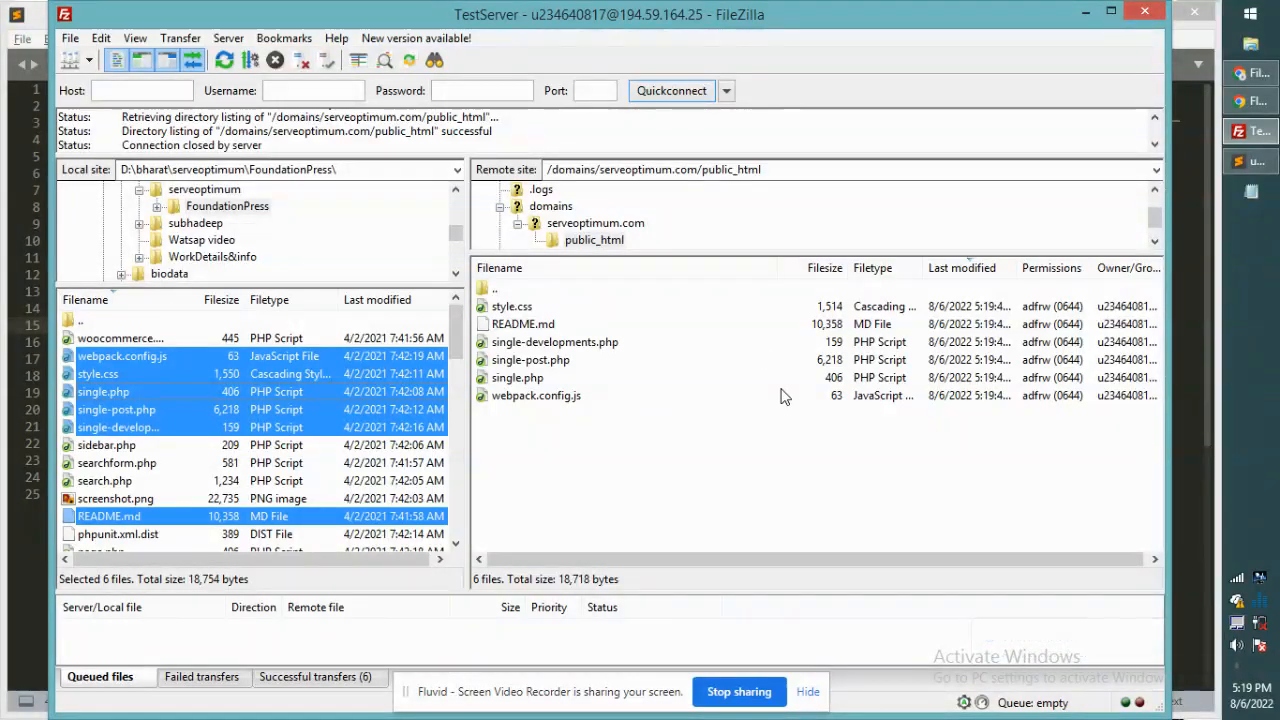
pyautogui.hotkey('alt', 'Tab')
# Step: Load serveoptimum.com in a new Chrome tab, which shows 403 Forbidden
pyautogui.click(1255, 75)
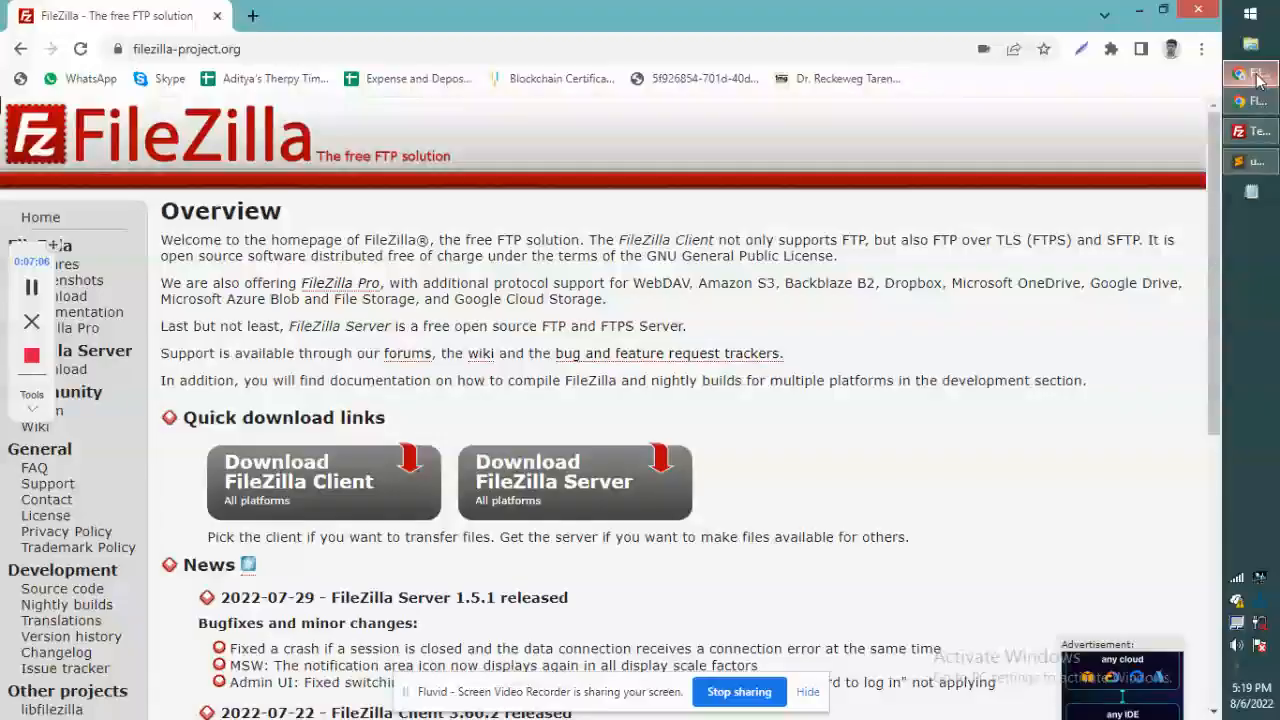
pyautogui.click(252, 15)
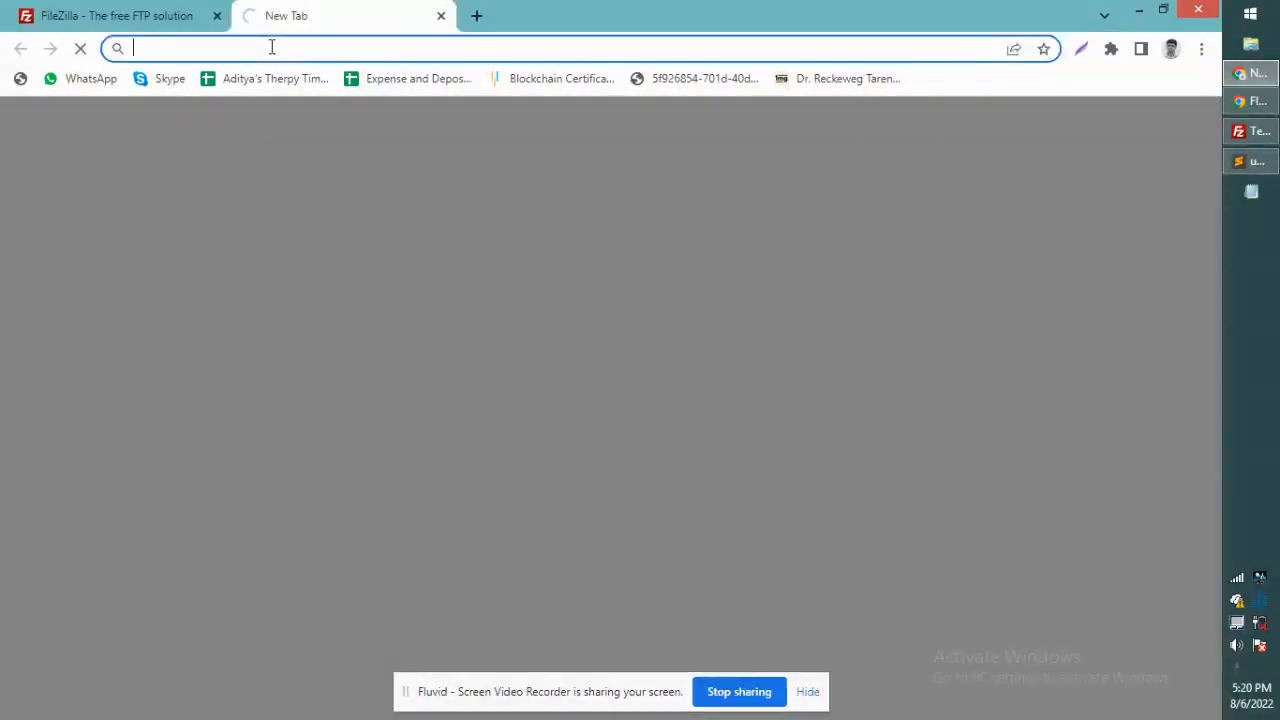
pyautogui.write('serveoptimum.com')
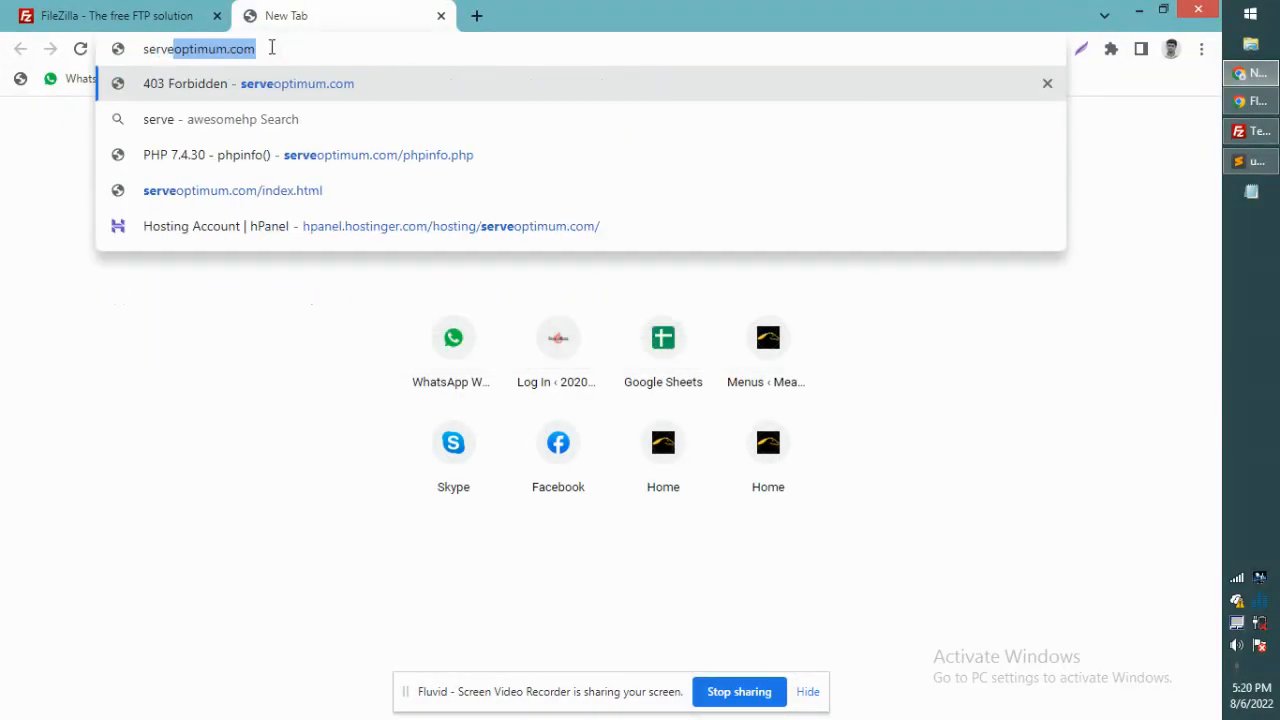
pyautogui.press('Return')
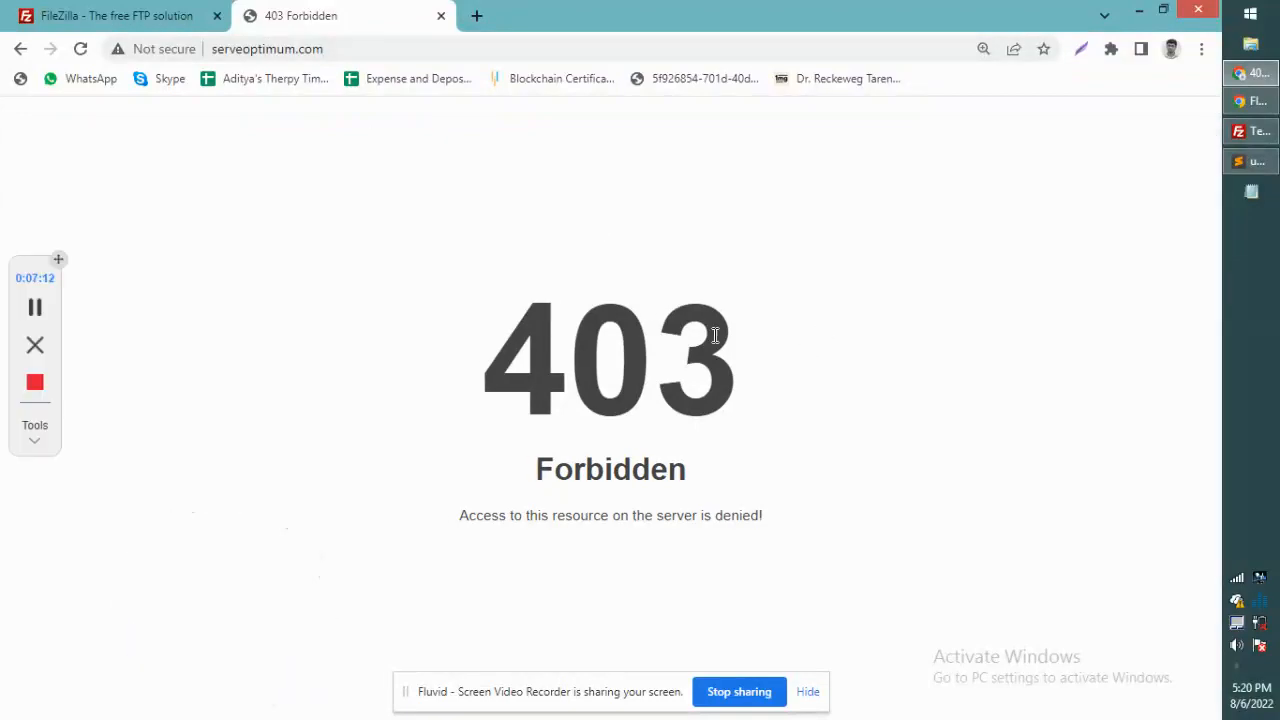
pyautogui.hotkey('alt', 'Tab')
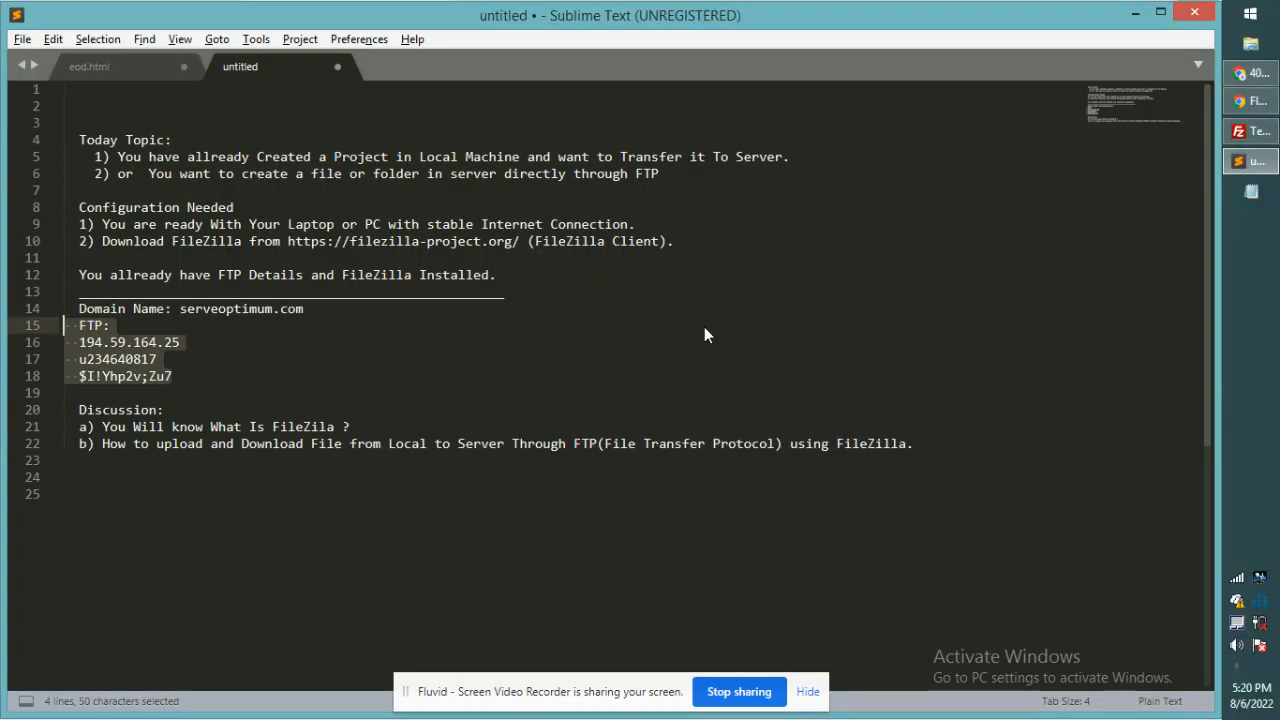
# Step: Select all six files in remote public_html and delete them, confirming the prompt
pyautogui.click(1243, 133)
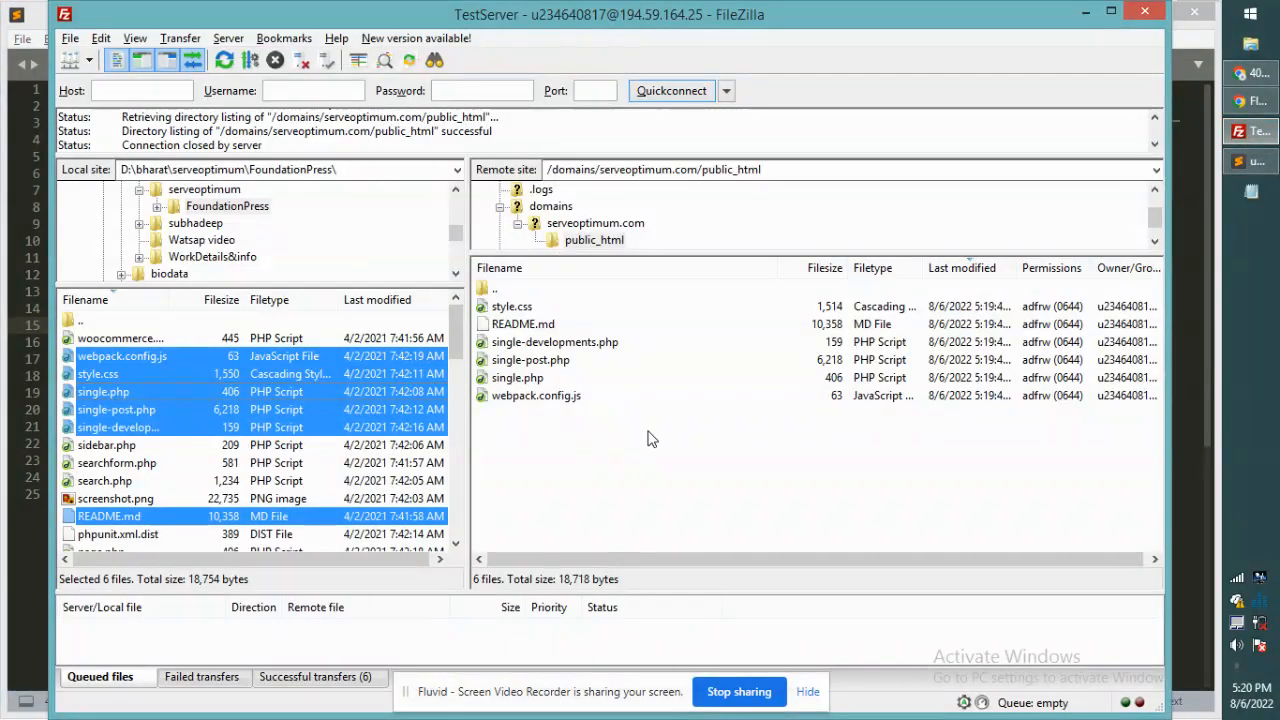
pyautogui.click(560, 378)
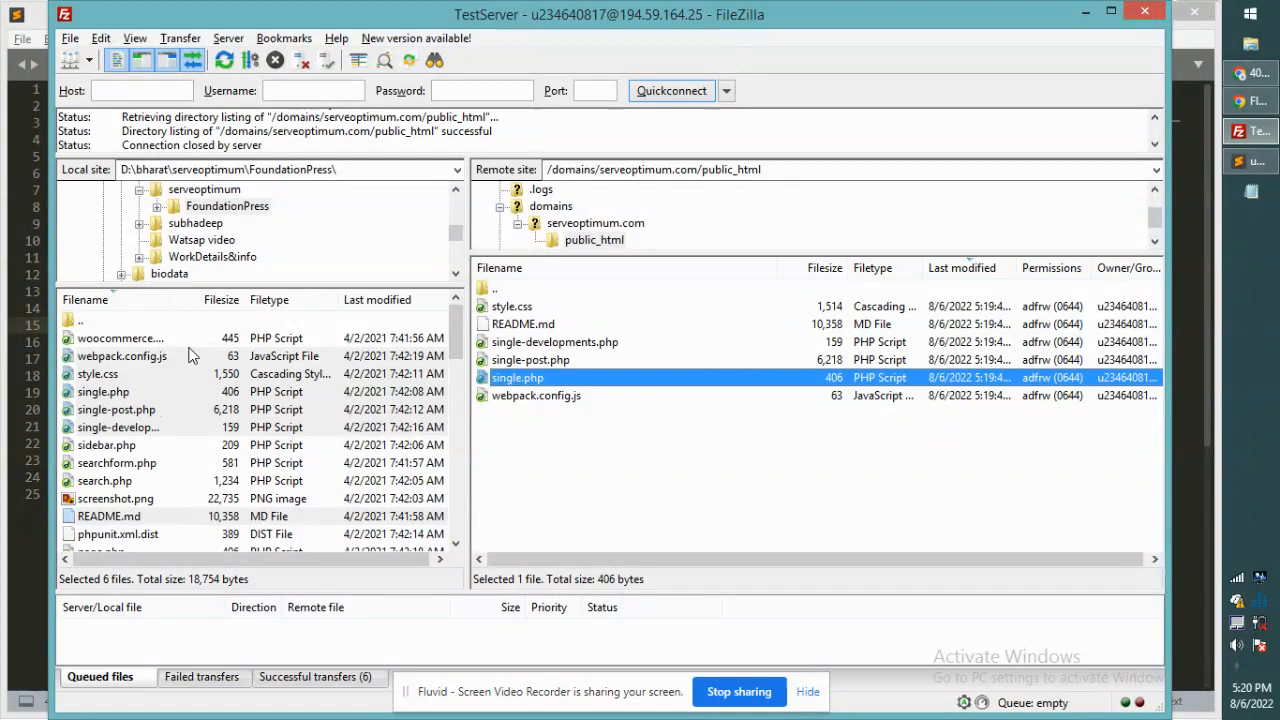
pyautogui.click(604, 400)
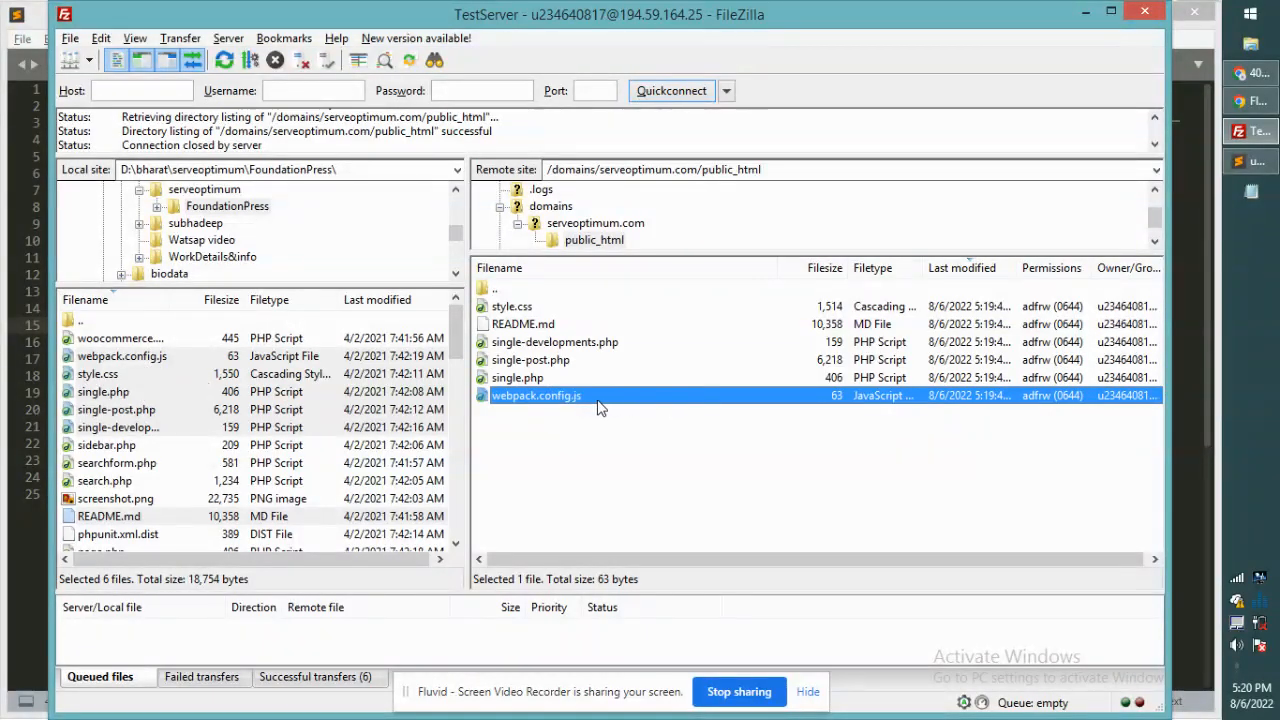
pyautogui.click(569, 342)
pyautogui.hotkey('ctrl', 'a')
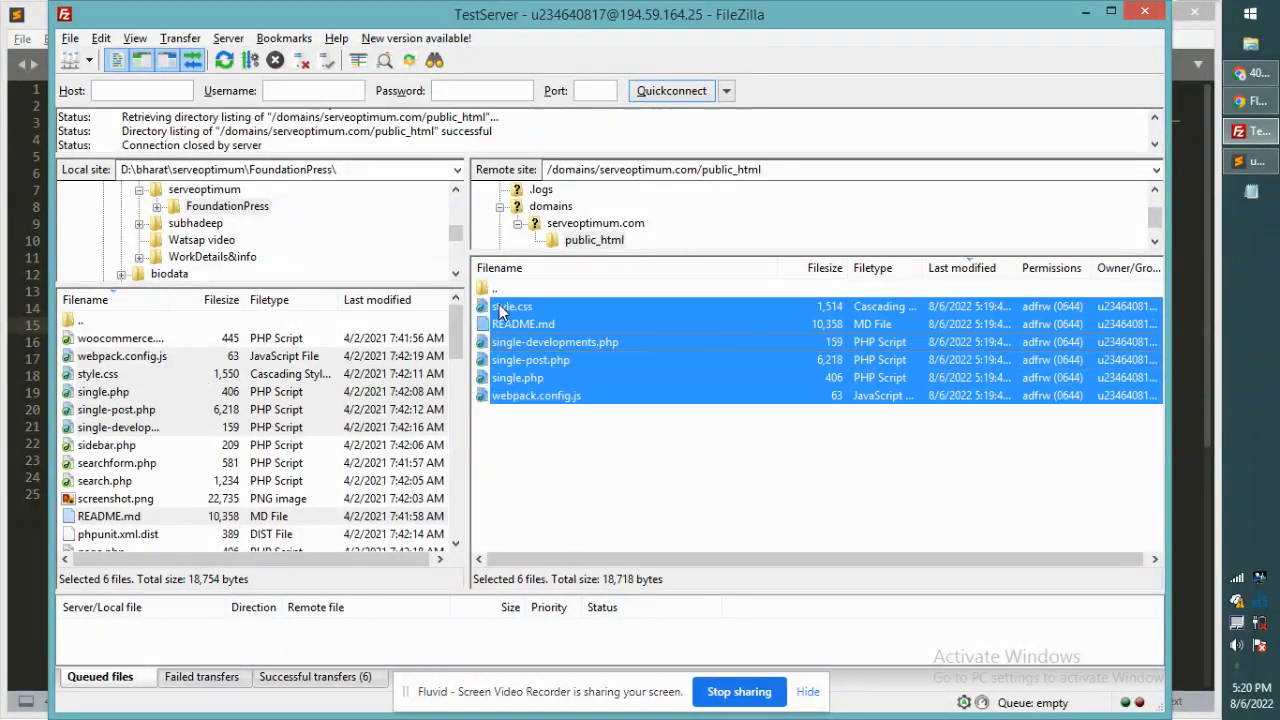
pyautogui.rightClick(578, 343)
pyautogui.click(627, 513)
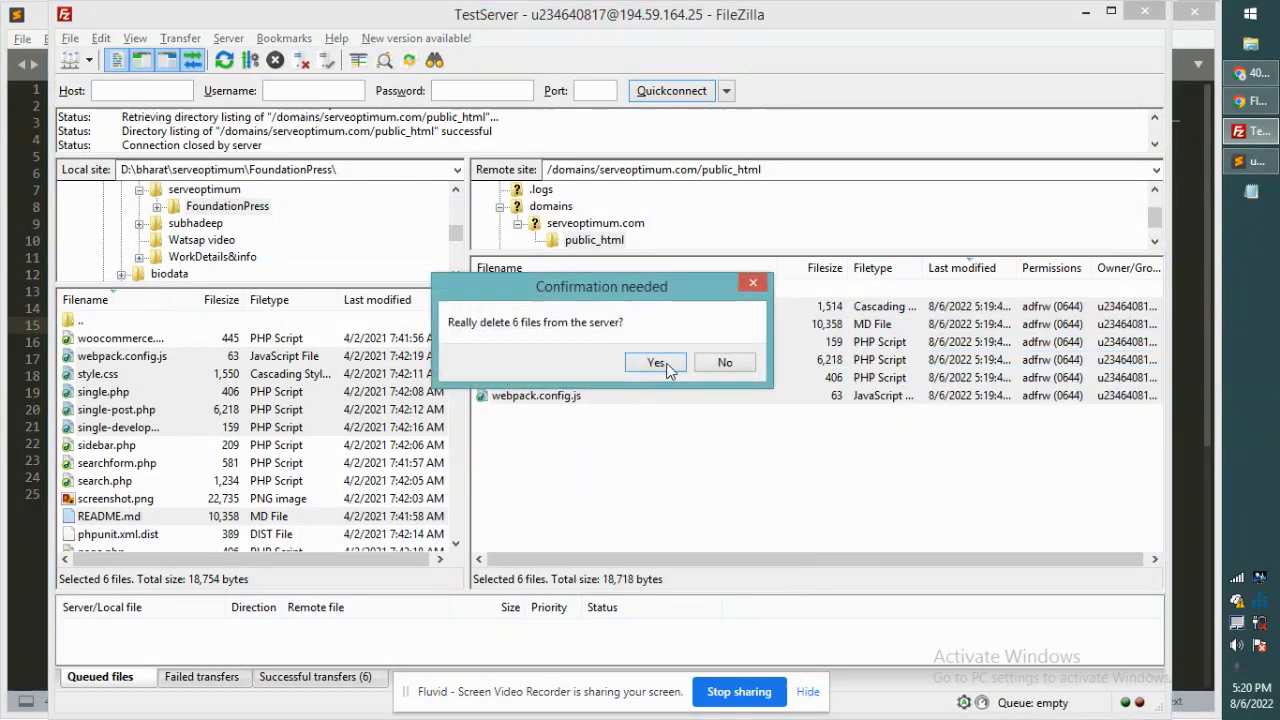
pyautogui.click(662, 365)
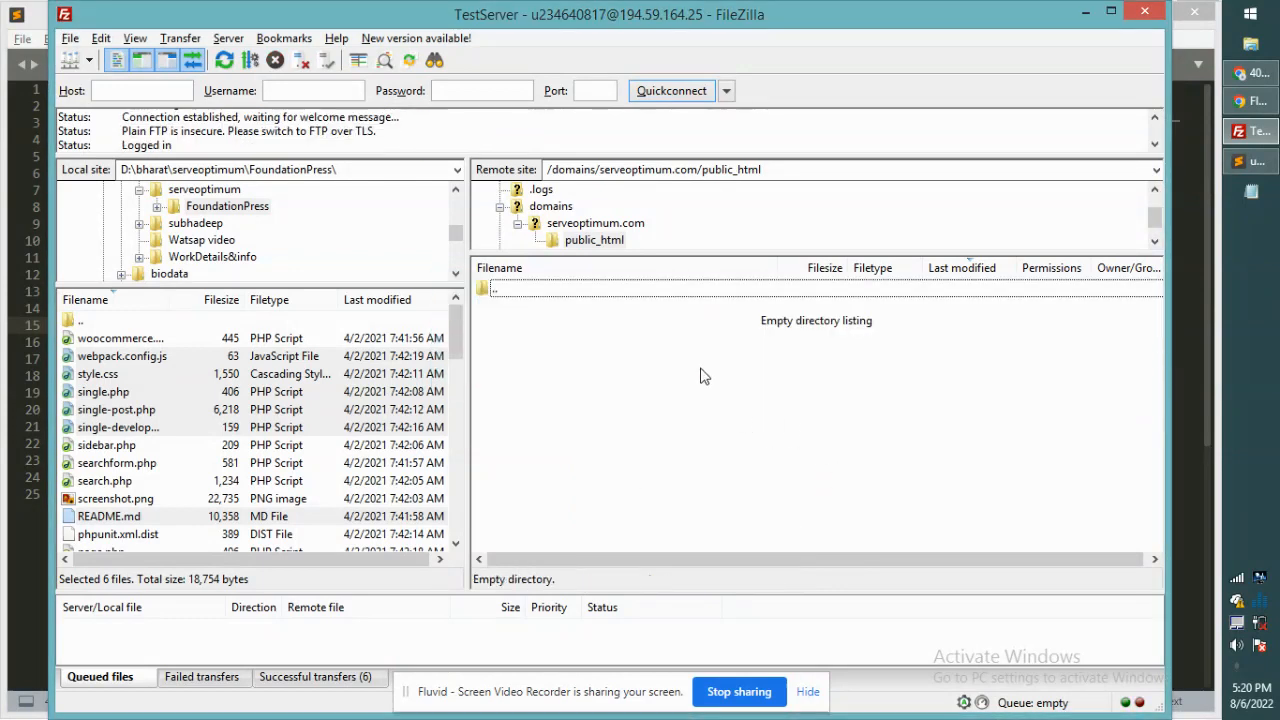
# Step: Create a new empty file named index.php in remote public_html and select it
pyautogui.rightClick(700, 370)
pyautogui.click(819, 490)
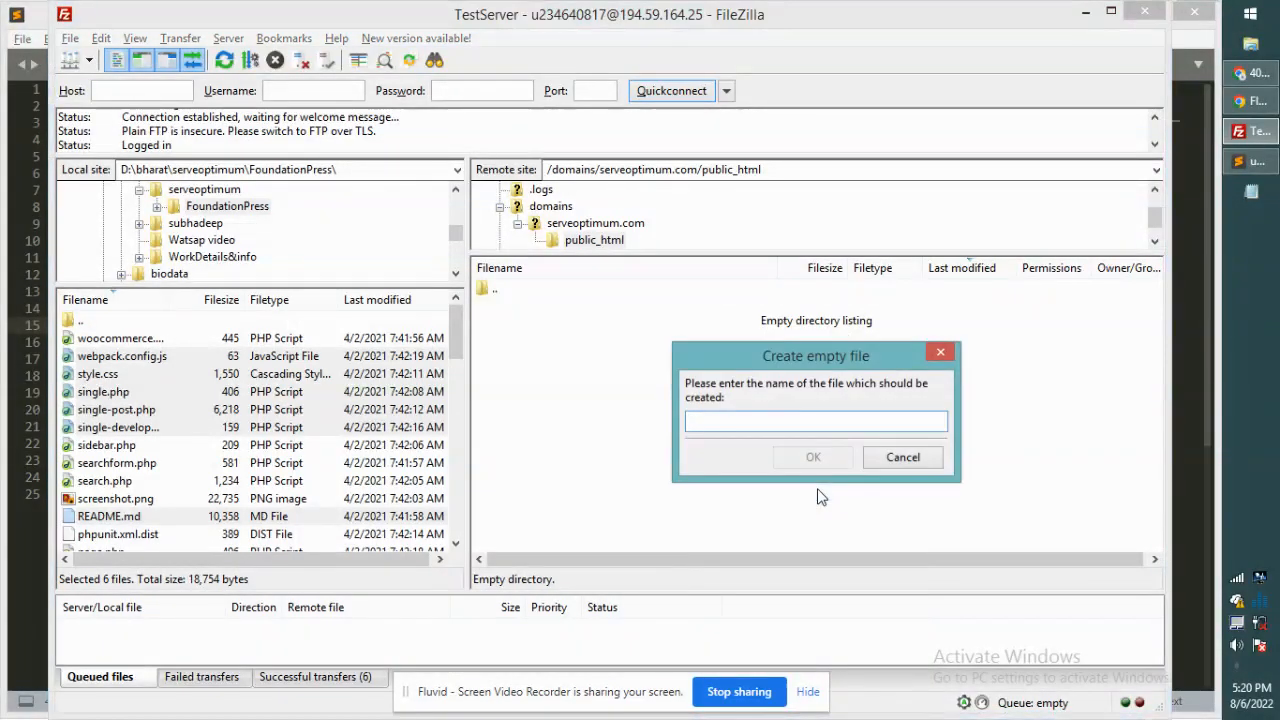
pyautogui.write('index')
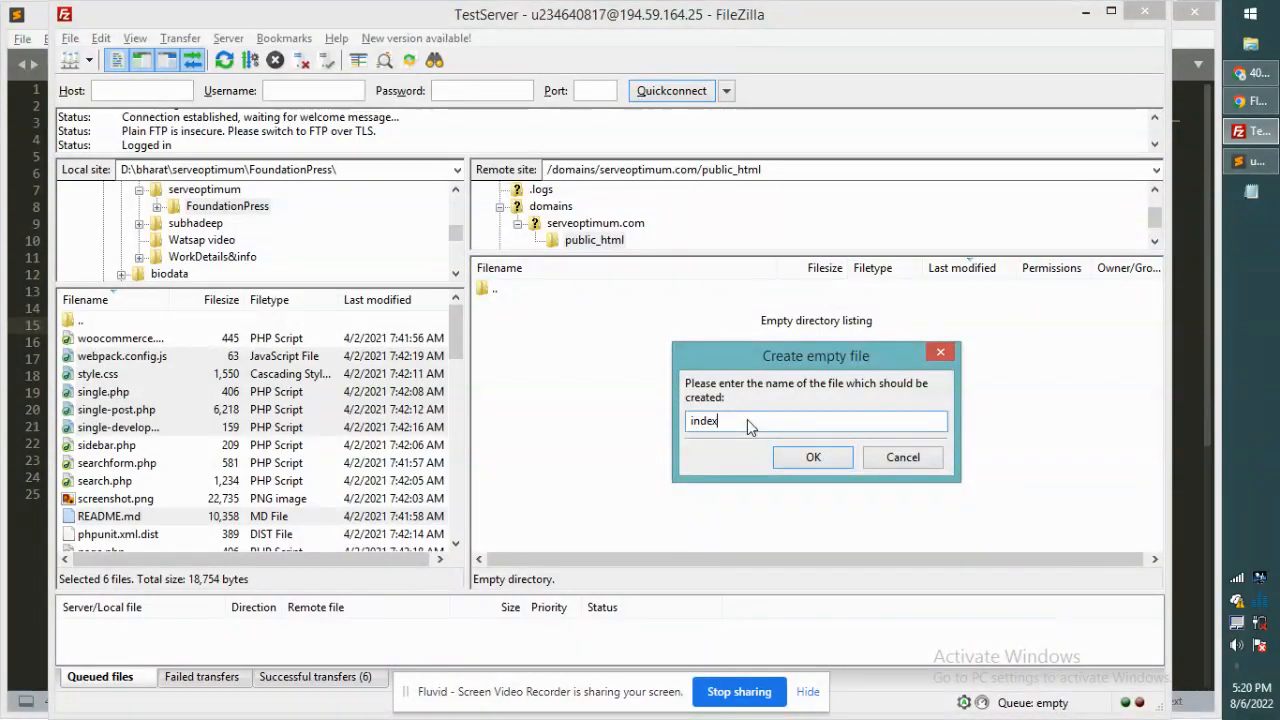
pyautogui.write('.php')
pyautogui.click(813, 457)
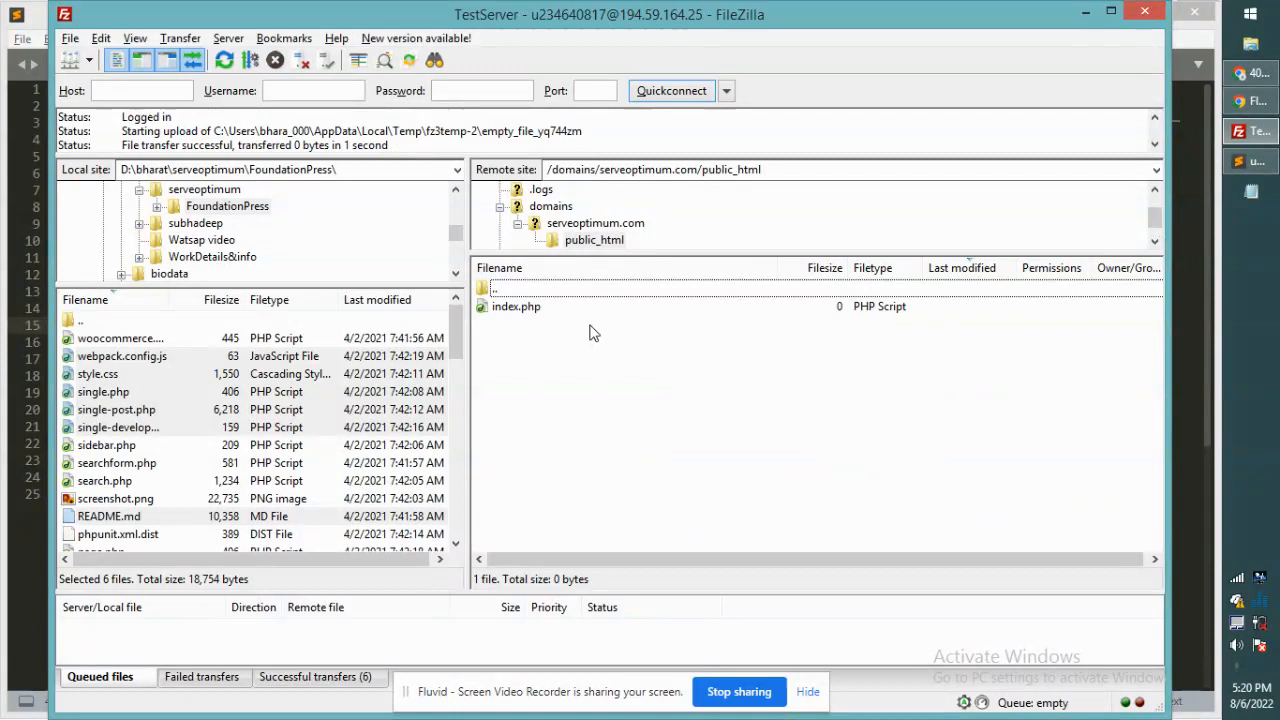
pyautogui.click(553, 304)
pyautogui.keyDown('ctrl'); pyautogui.click(845, 312); pyautogui.keyUp('ctrl')
pyautogui.click(847, 312)
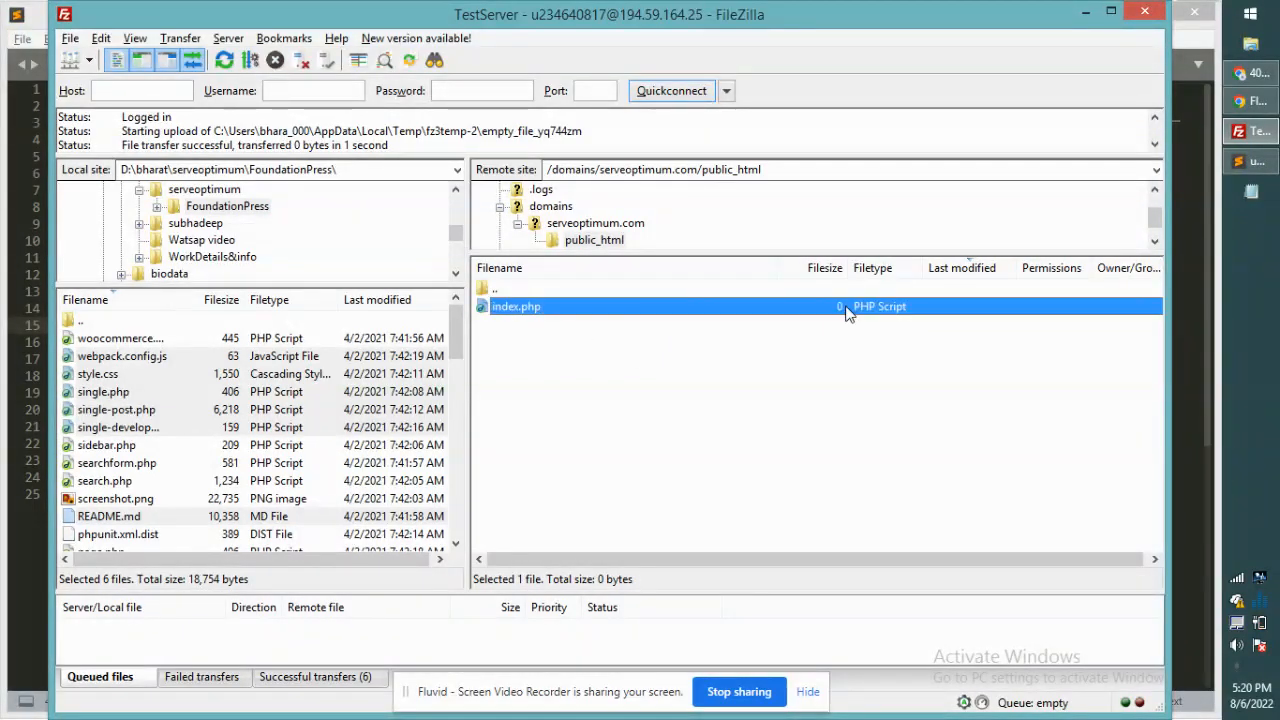
pyautogui.rightClick(609, 310)
# Step: Open index.php in Sublime Text, write <?php phpinfo(); ?> and save it
pyautogui.click(686, 364)
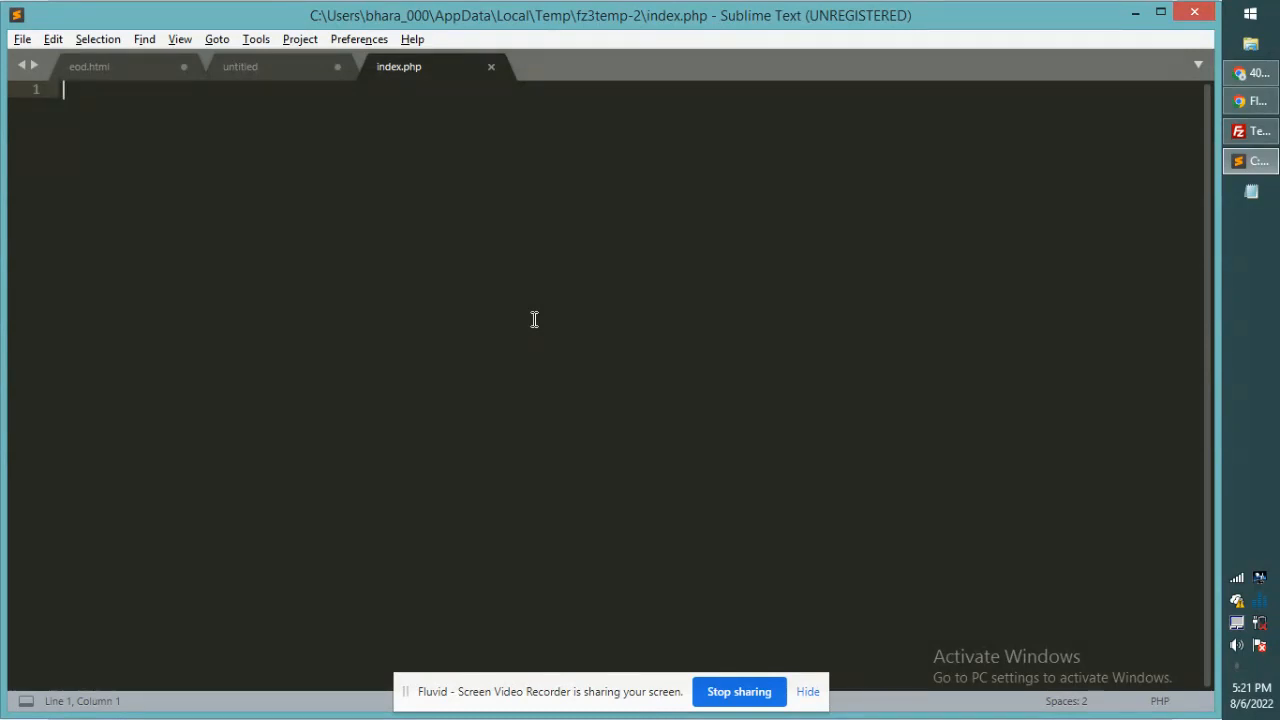
pyautogui.write('</php ?>')
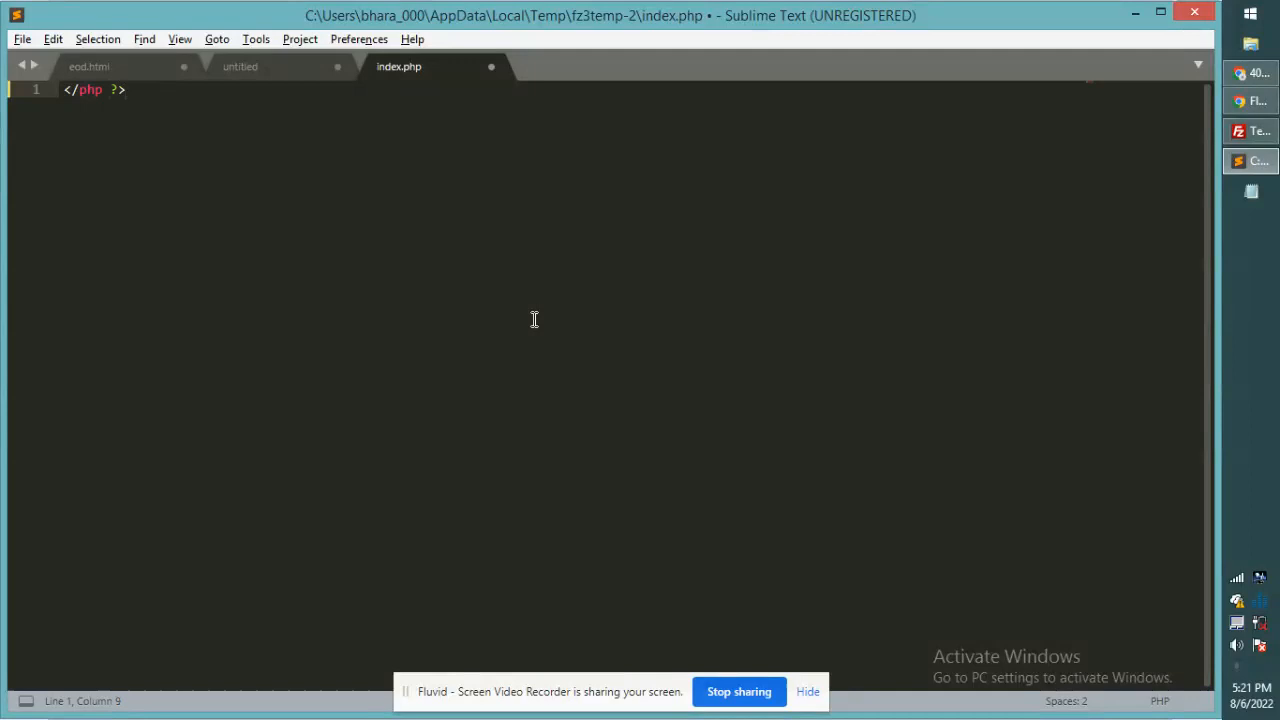
pyautogui.press('BackSpace')
pyautogui.write('?')
pyautogui.press('Return')
pyautogui.press('Return')
pyautogui.press('Return')
pyautogui.press('Return')
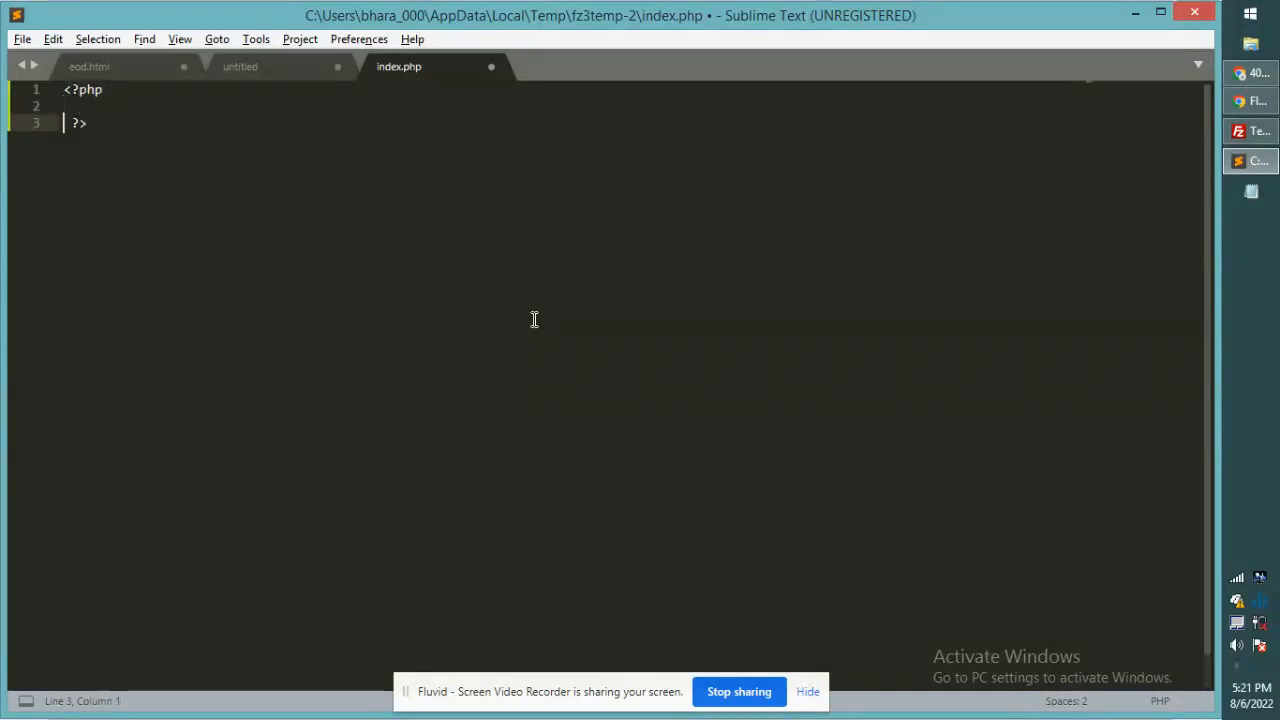
pyautogui.press('Up')
pyautogui.press('Up')
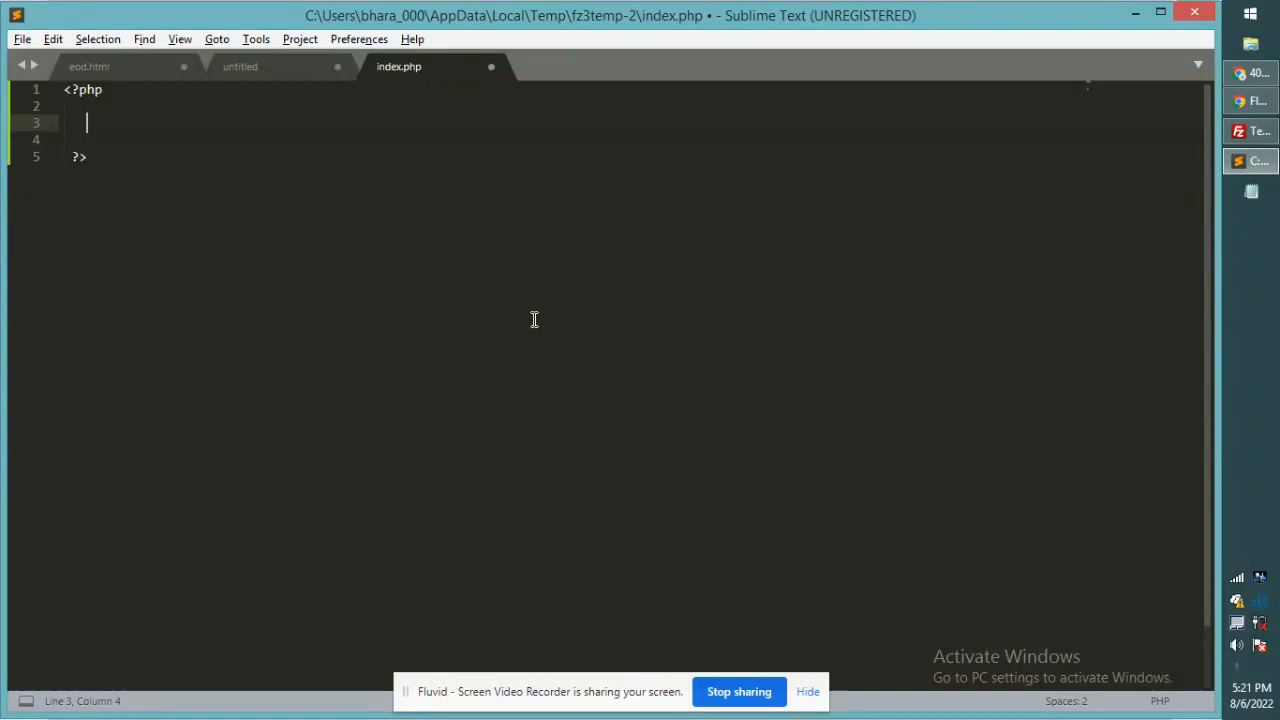
pyautogui.write('ph')
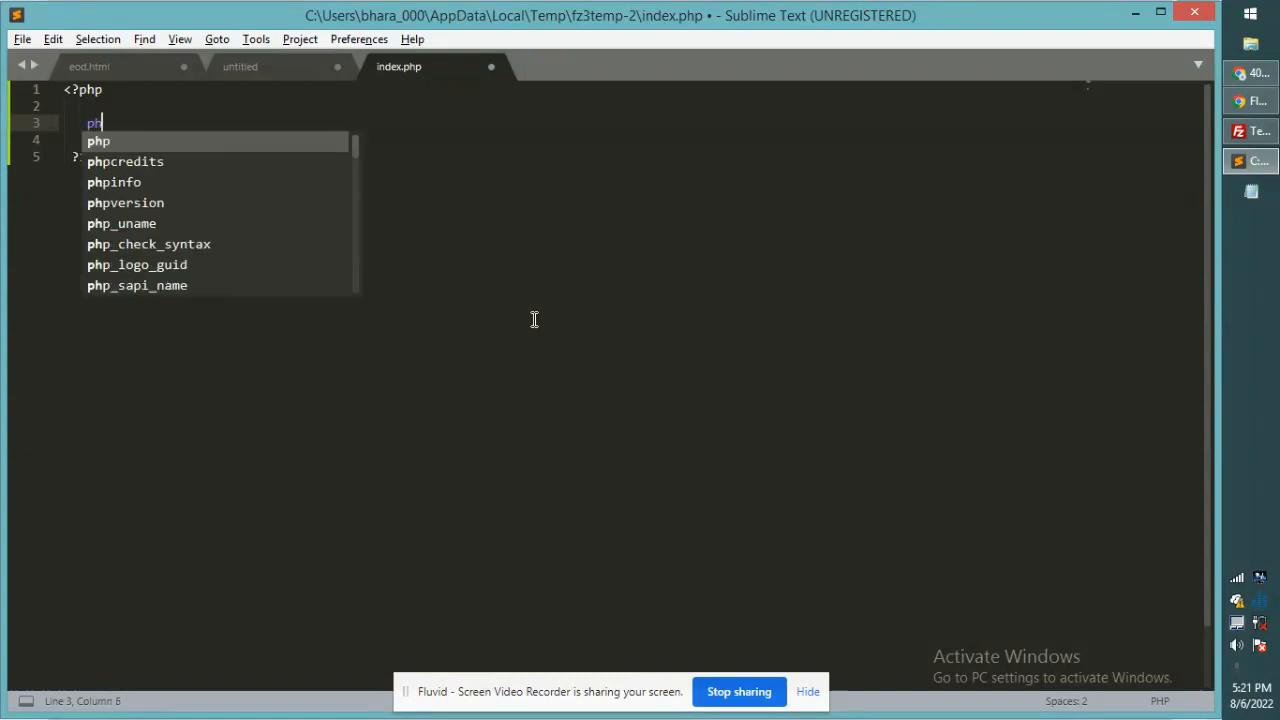
pyautogui.write('pinf')
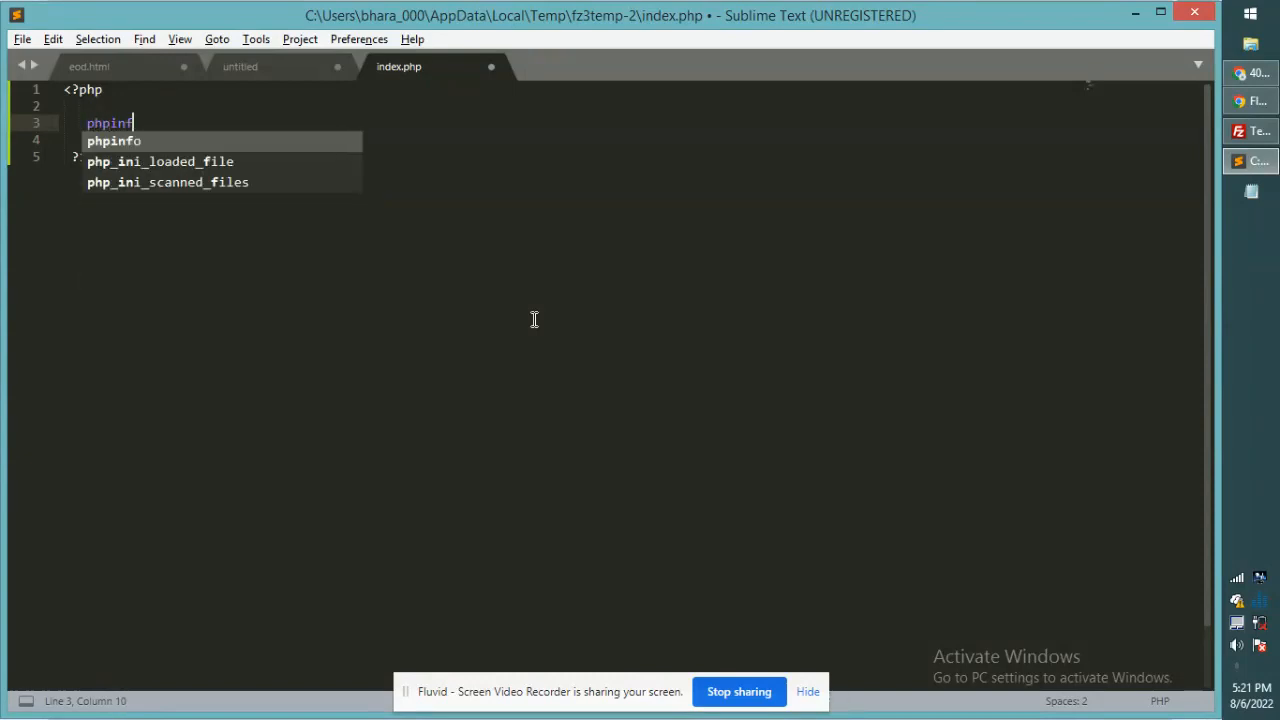
pyautogui.write('o();')
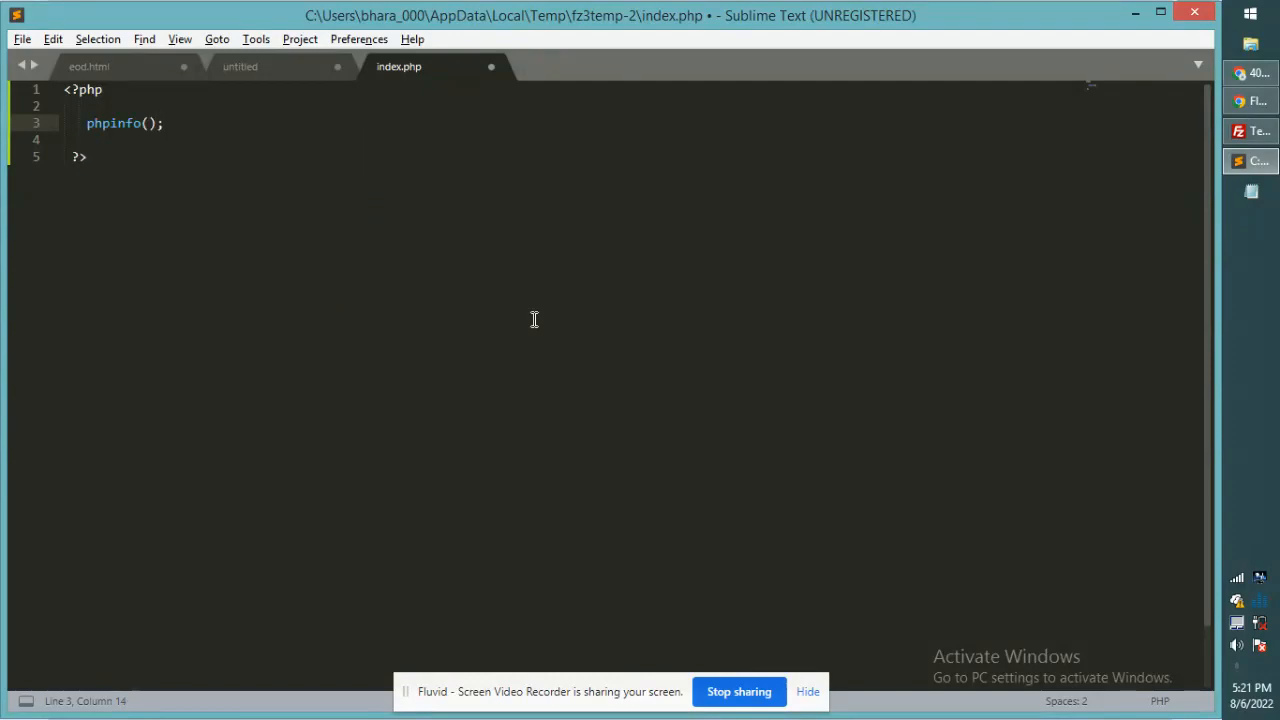
pyautogui.hotkey('ctrl', 's')
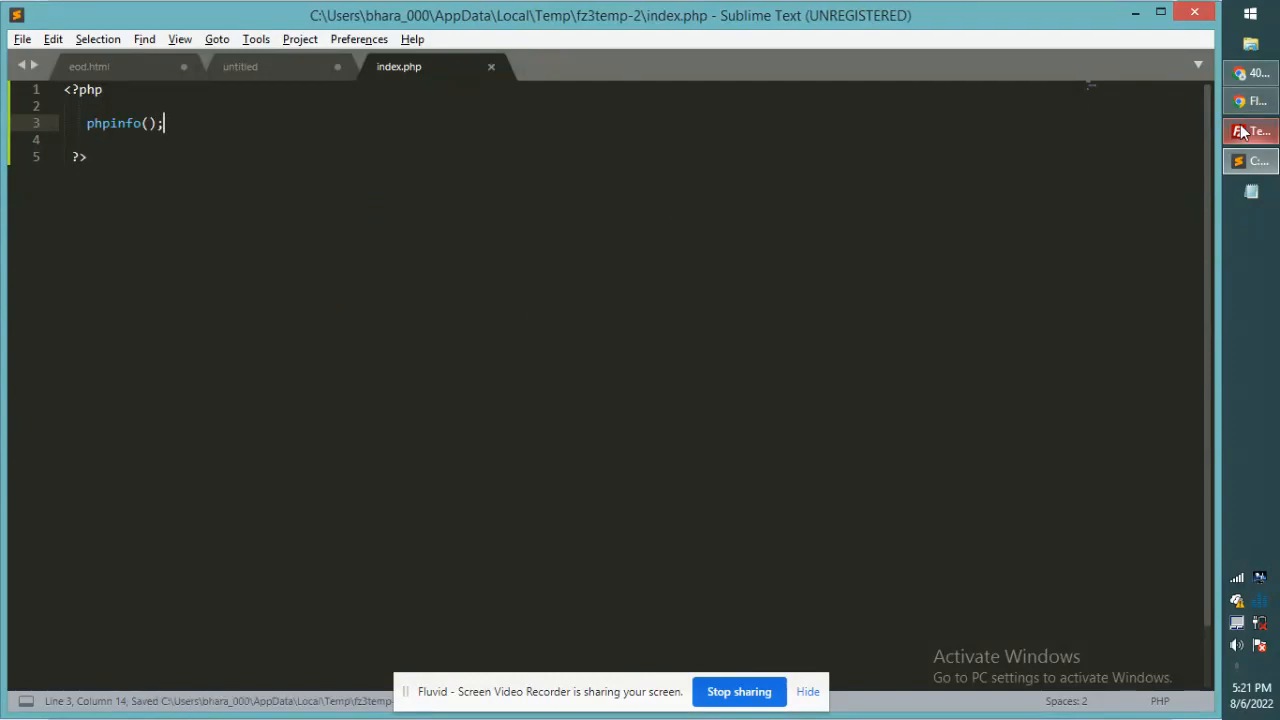
pyautogui.click(1250, 131)
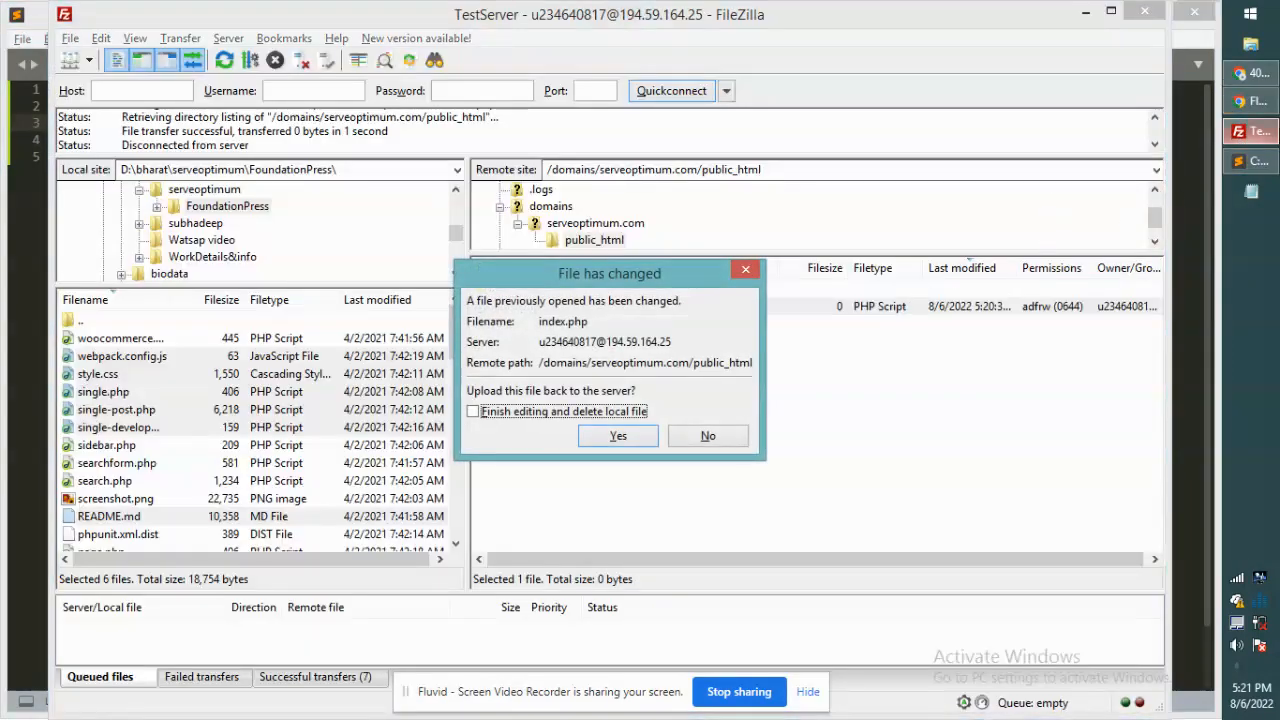
# Step: Approve the 'File has changed' prompt so the edited 29-byte index.php uploads
pyautogui.click(1250, 161)
pyautogui.hotkey('alt', 'Tab')
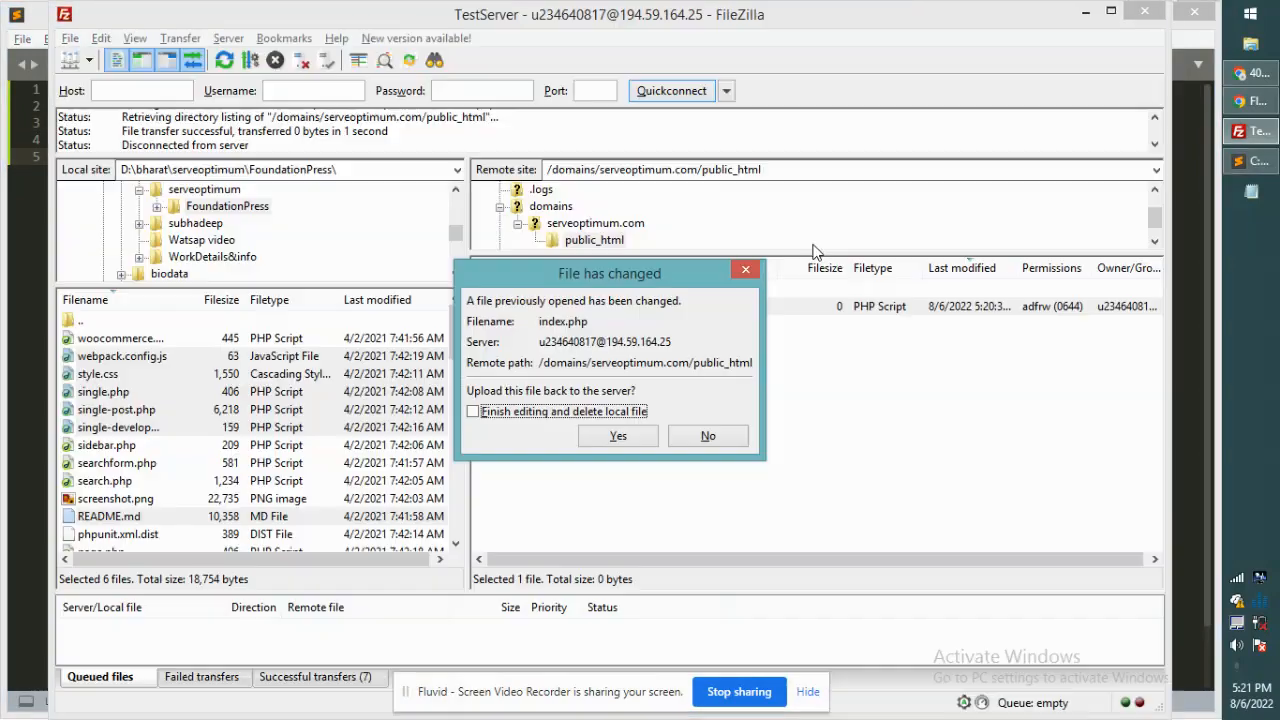
pyautogui.click(603, 440)
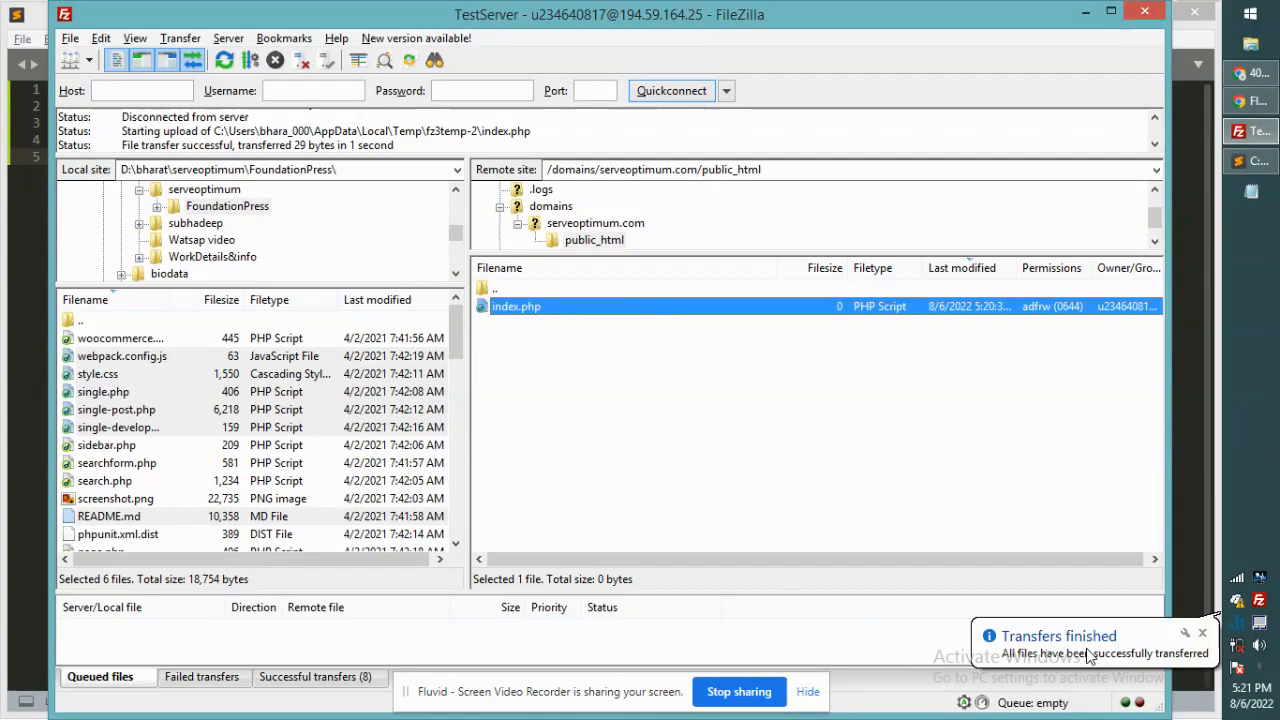
pyautogui.hotkey('alt', 'Tab')
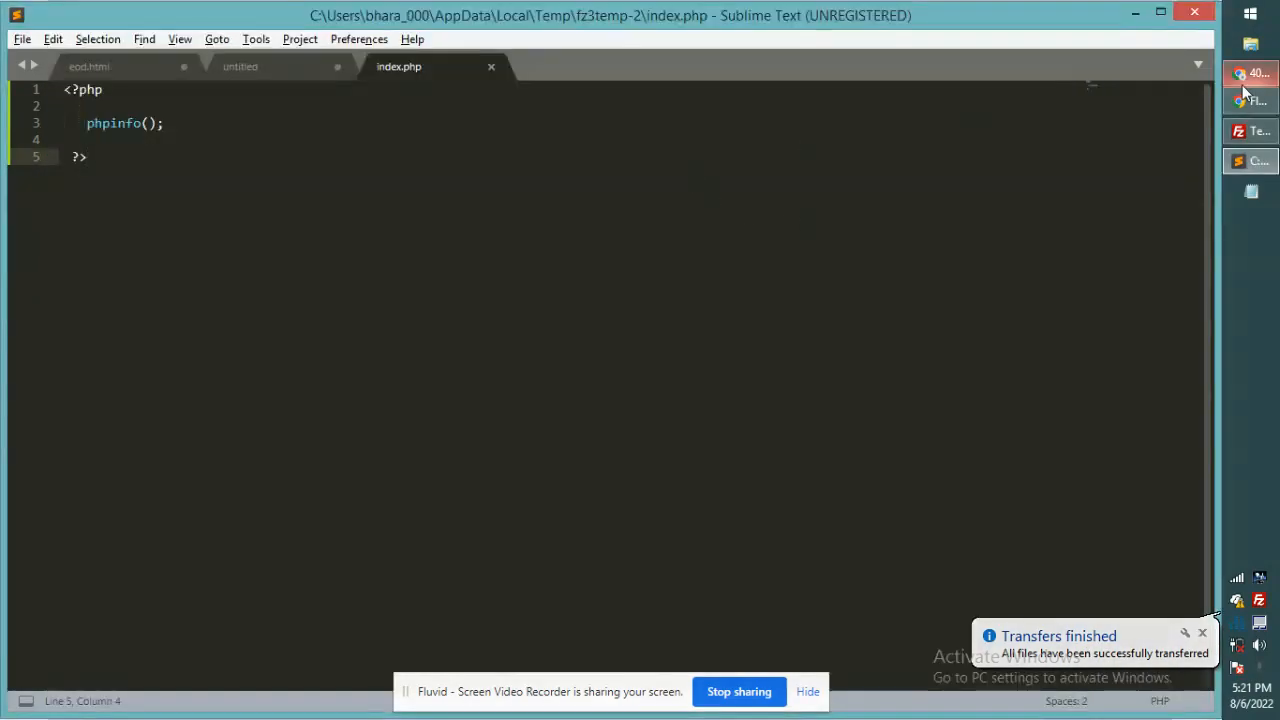
pyautogui.click(1244, 86)
# Step: Reload serveoptimum.com in Chrome and scroll through the PHP 7.4.30 phpinfo page
pyautogui.click(366, 51)
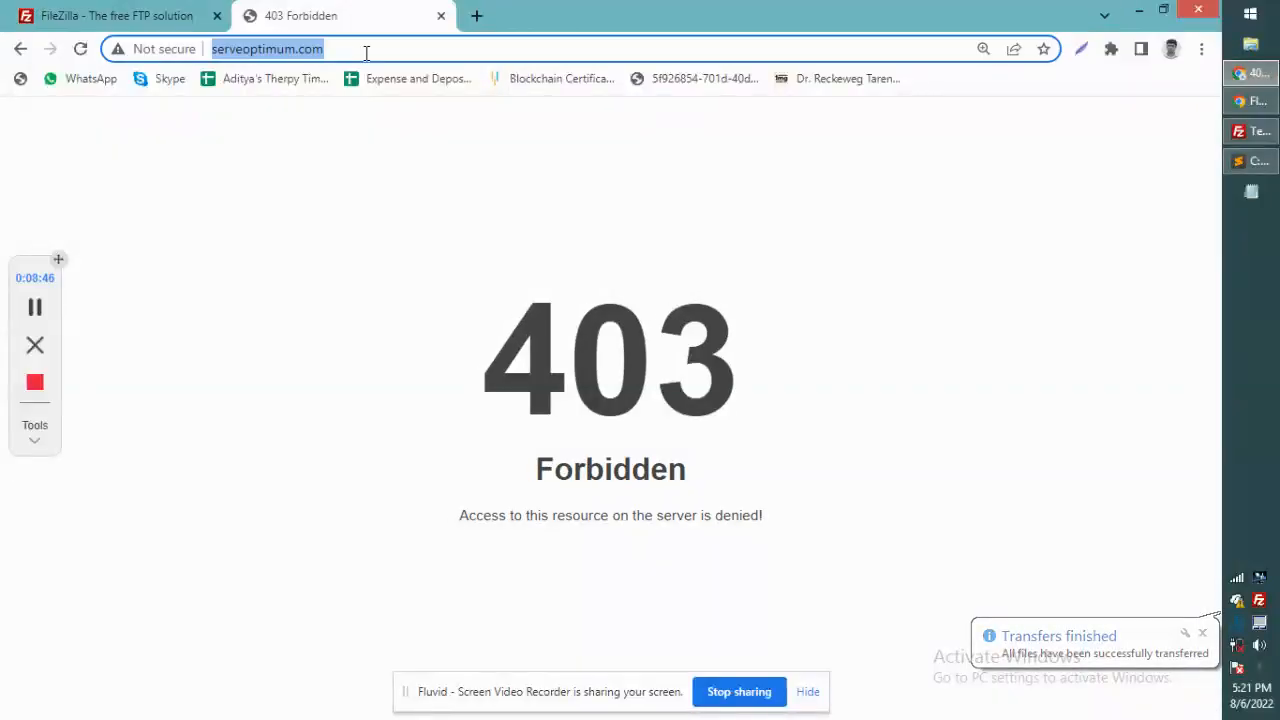
pyautogui.press('Return')
pyautogui.scroll(-3, 465, 390)
pyautogui.scroll(-20, 463, 389)
pyautogui.scroll(15, 460, 388)
pyautogui.scroll(10, 460, 388)
pyautogui.scroll(5, 460, 381)
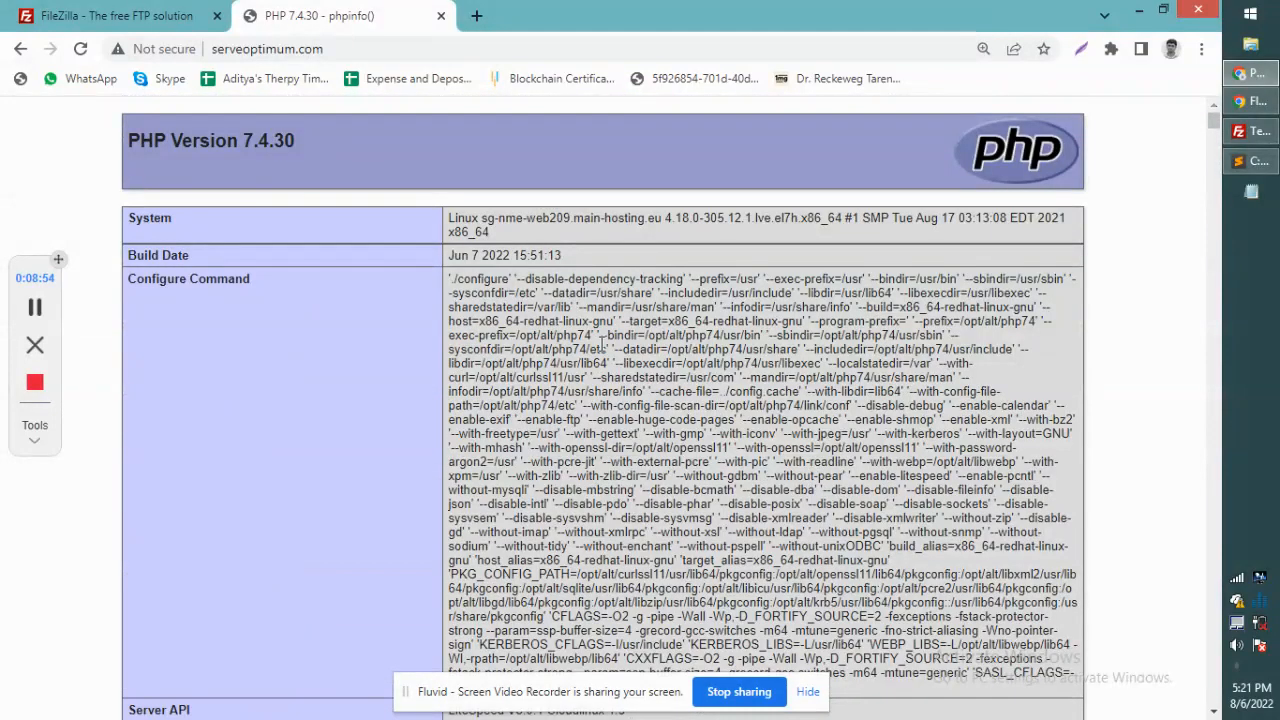
pyautogui.scroll(-5, 595, 357)
pyautogui.scroll(-20, 595, 357)
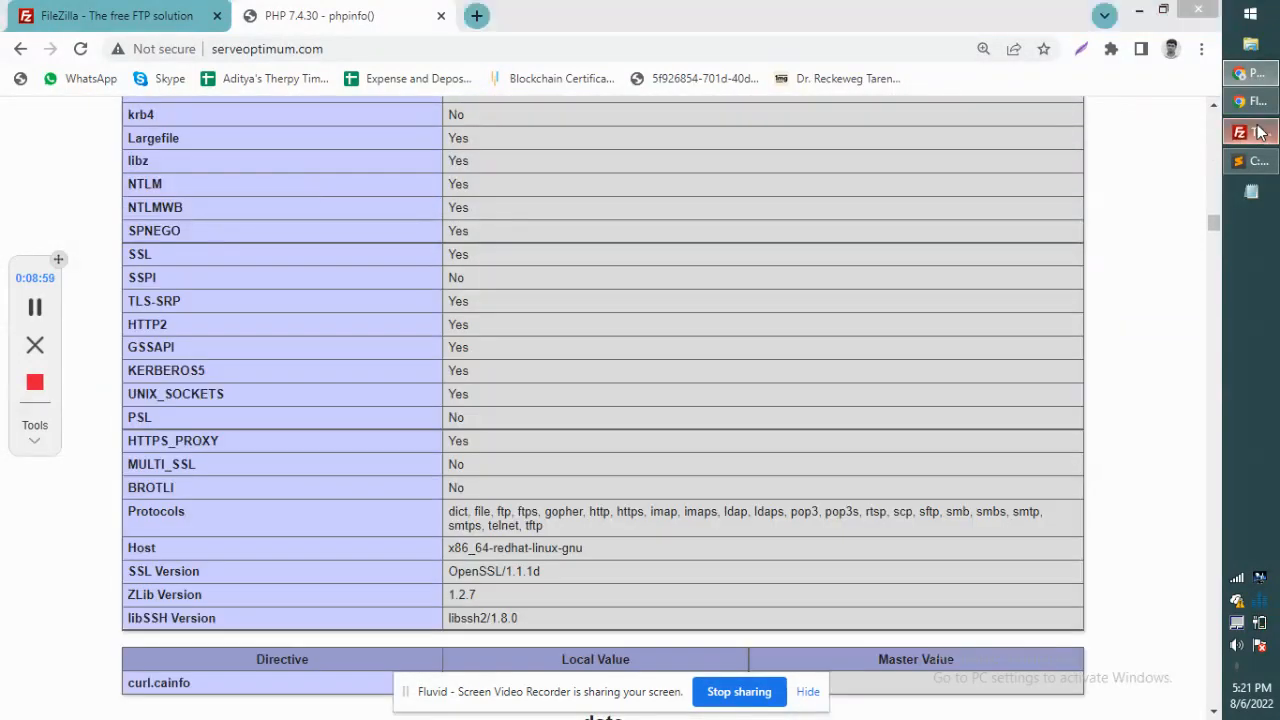
pyautogui.click(1250, 140)
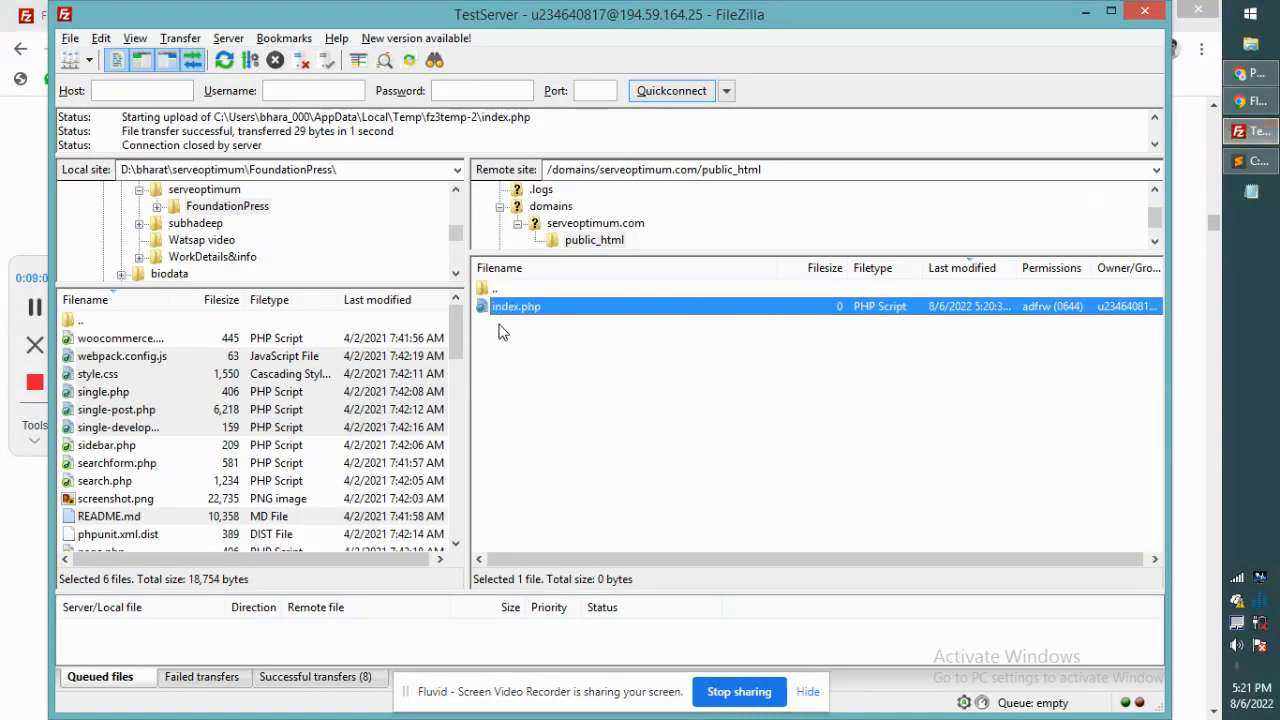
# Step: Create a directory named test in the remote public_html and open it
pyautogui.rightClick(620, 362)
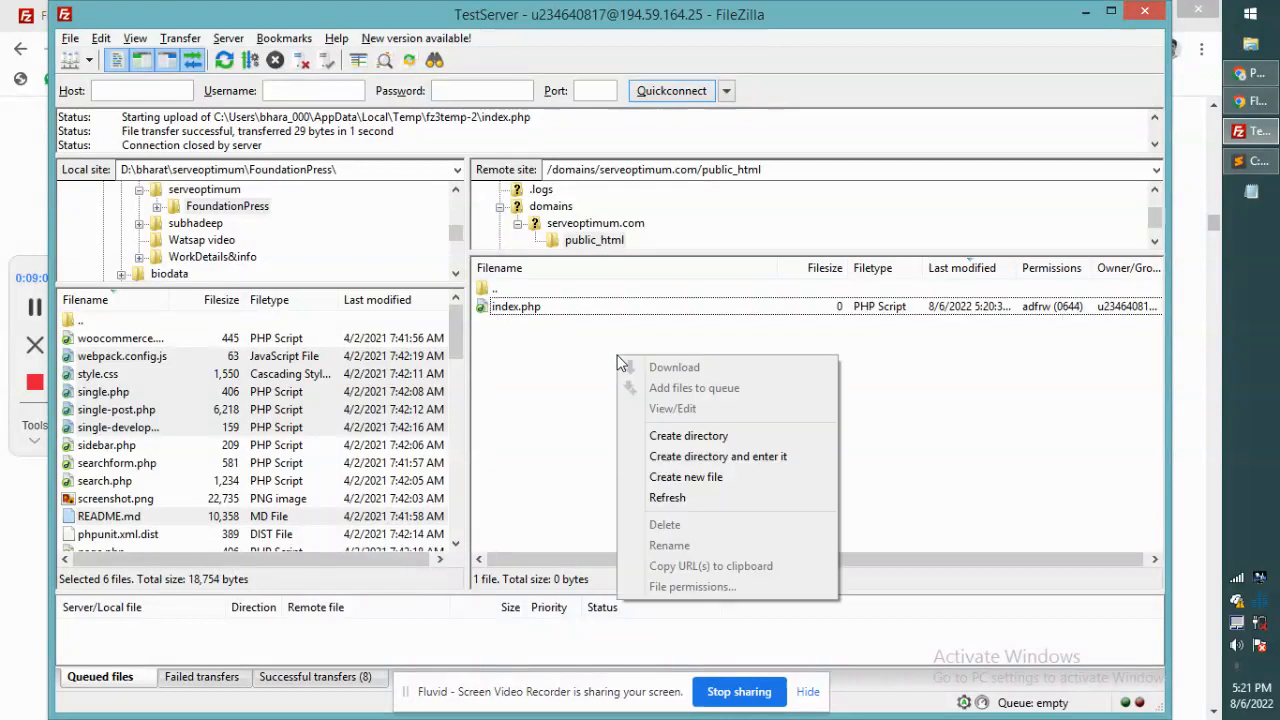
pyautogui.click(748, 456)
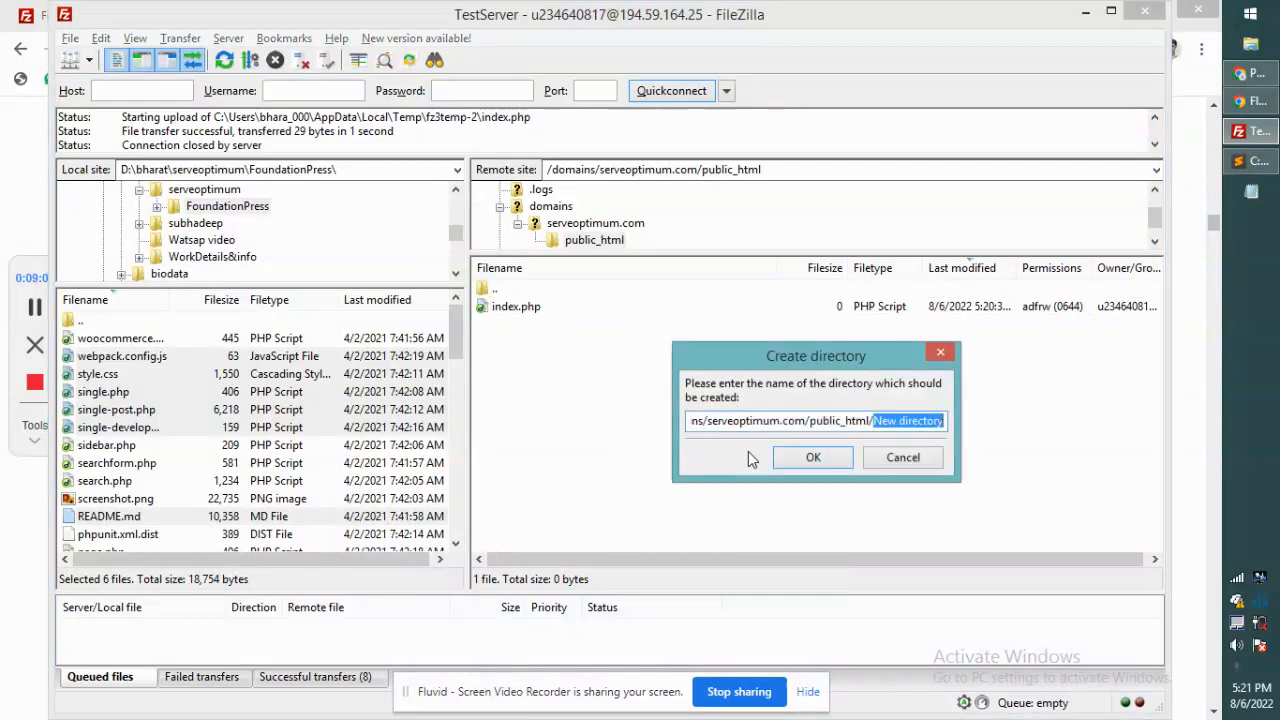
pyautogui.write('tes')
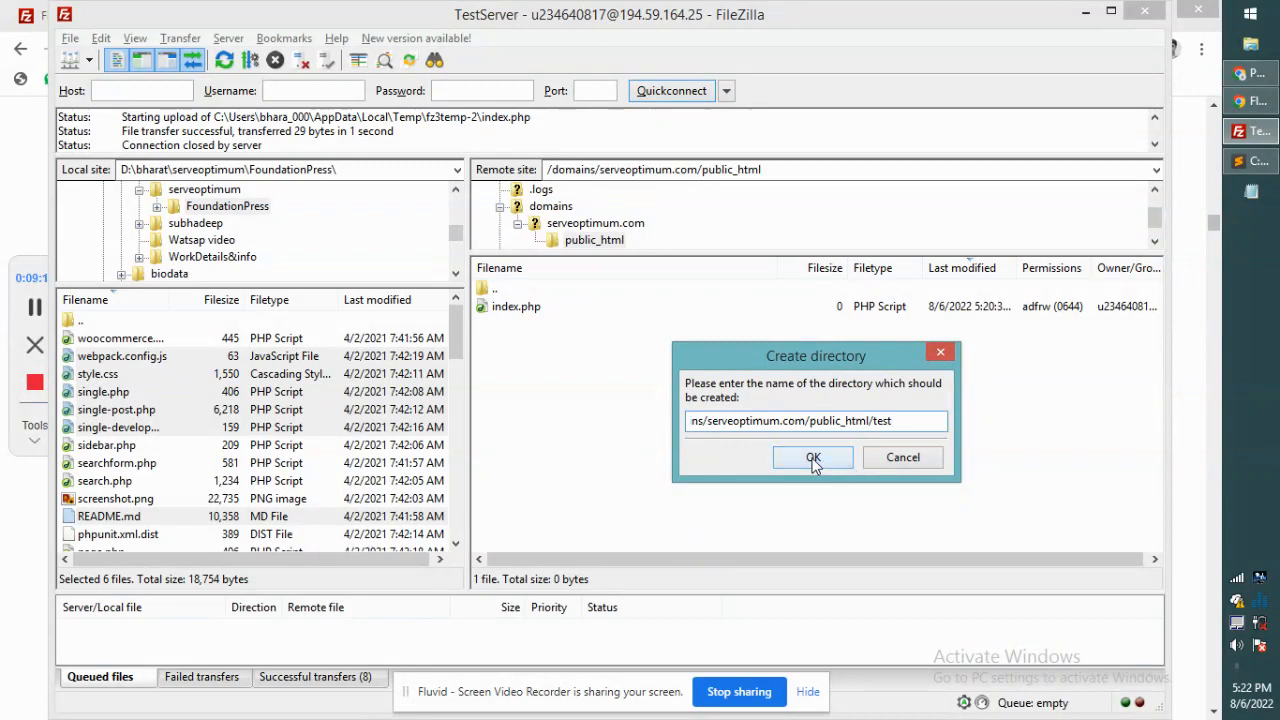
pyautogui.click(813, 457)
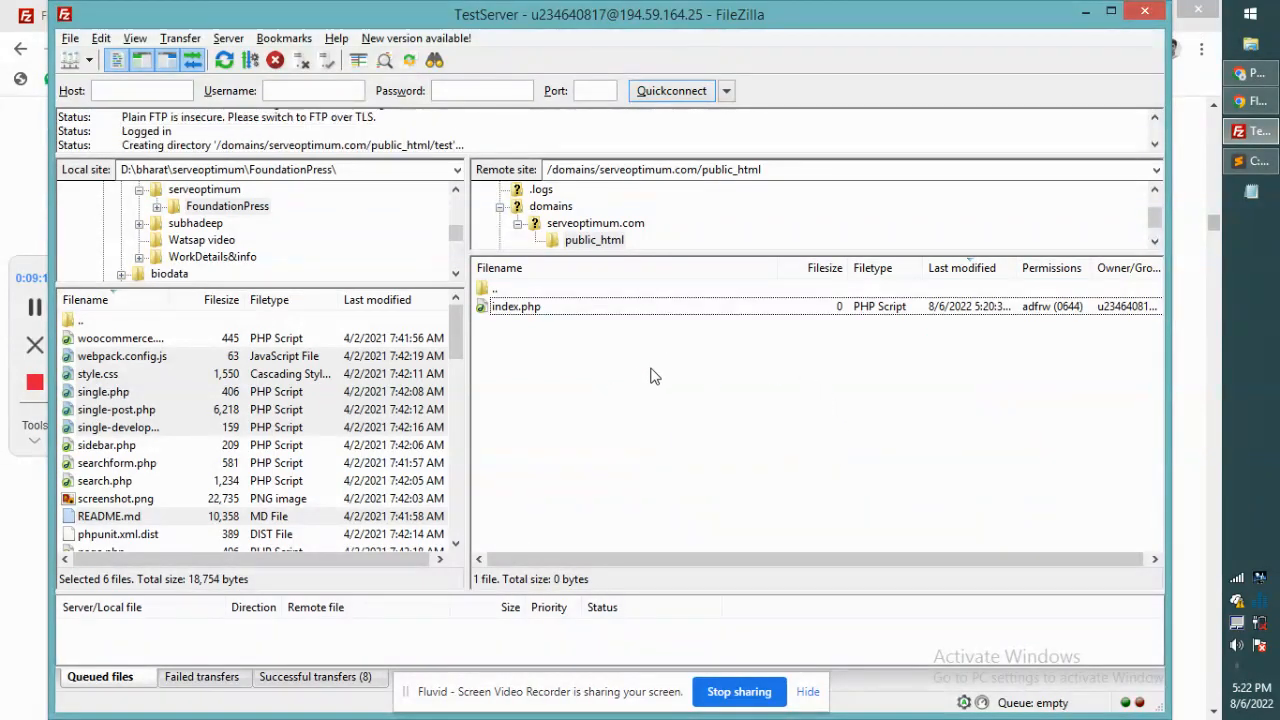
pyautogui.doubleClick(501, 325)
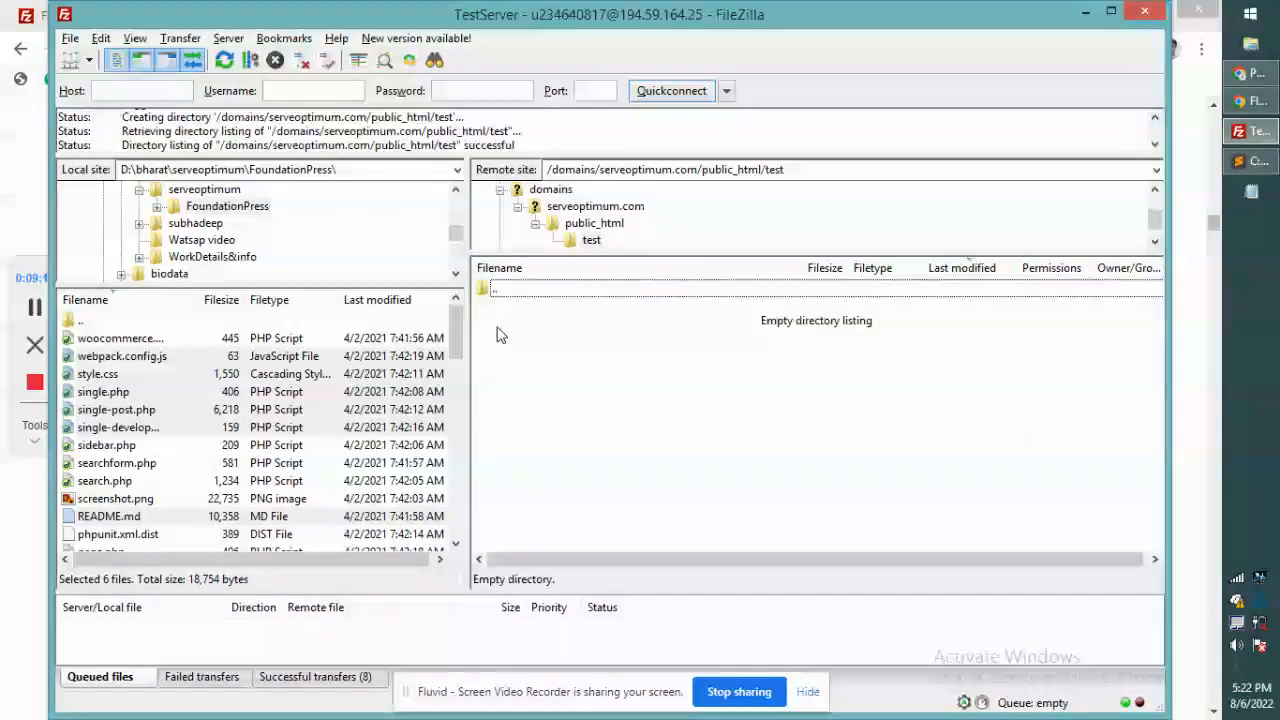
# Step: Cancel creating another directory inside test, leaving it empty, and return to the browser
pyautogui.rightClick(591, 352)
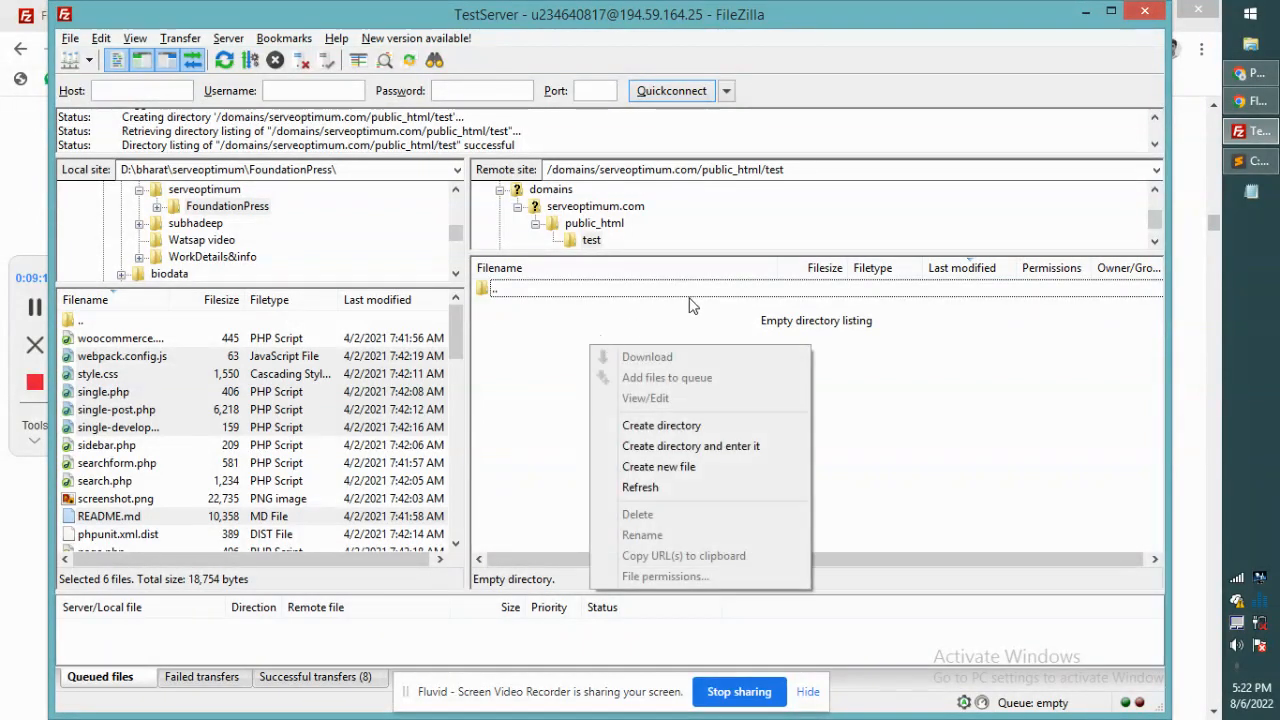
pyautogui.click(693, 446)
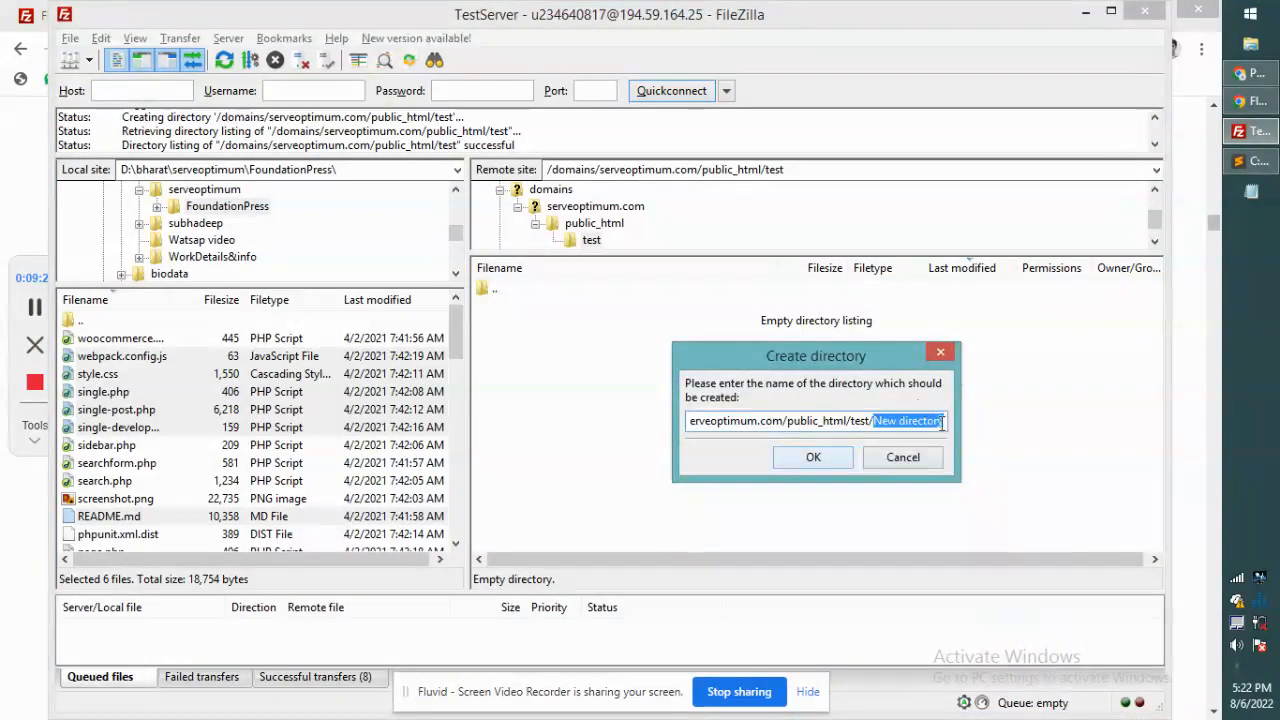
pyautogui.click(901, 457)
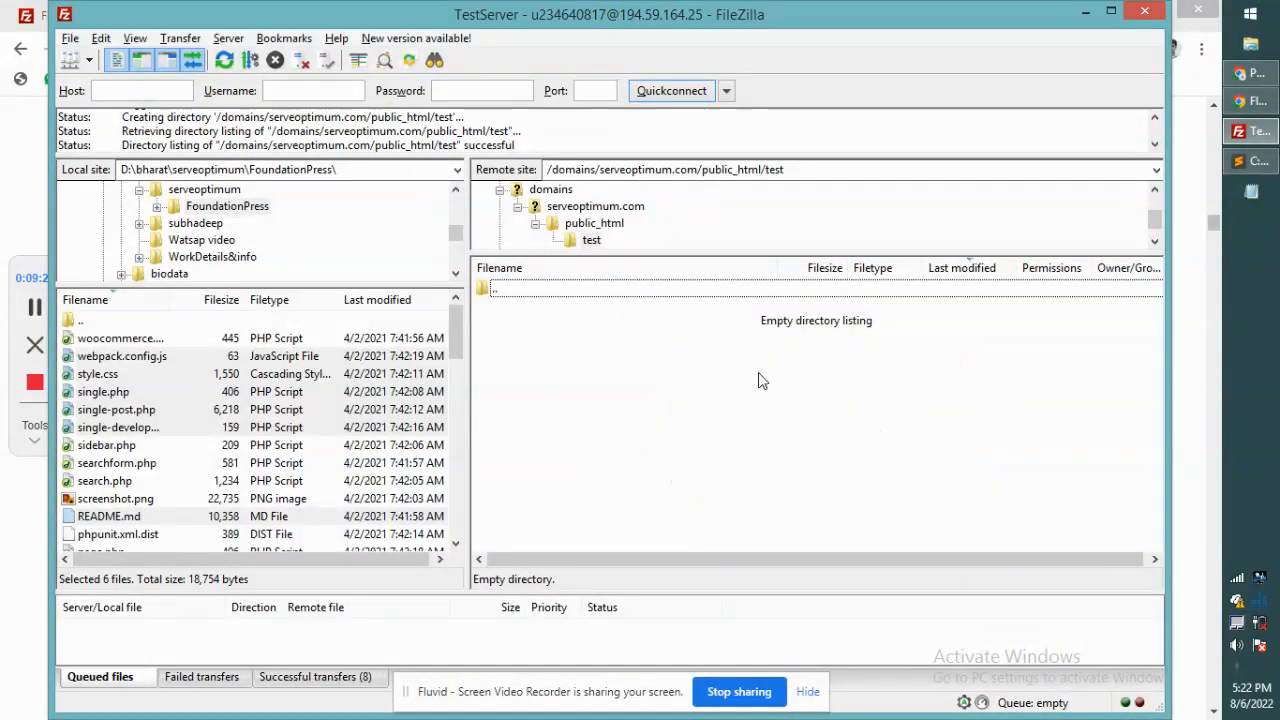
pyautogui.hotkey('alt', 'Tab')
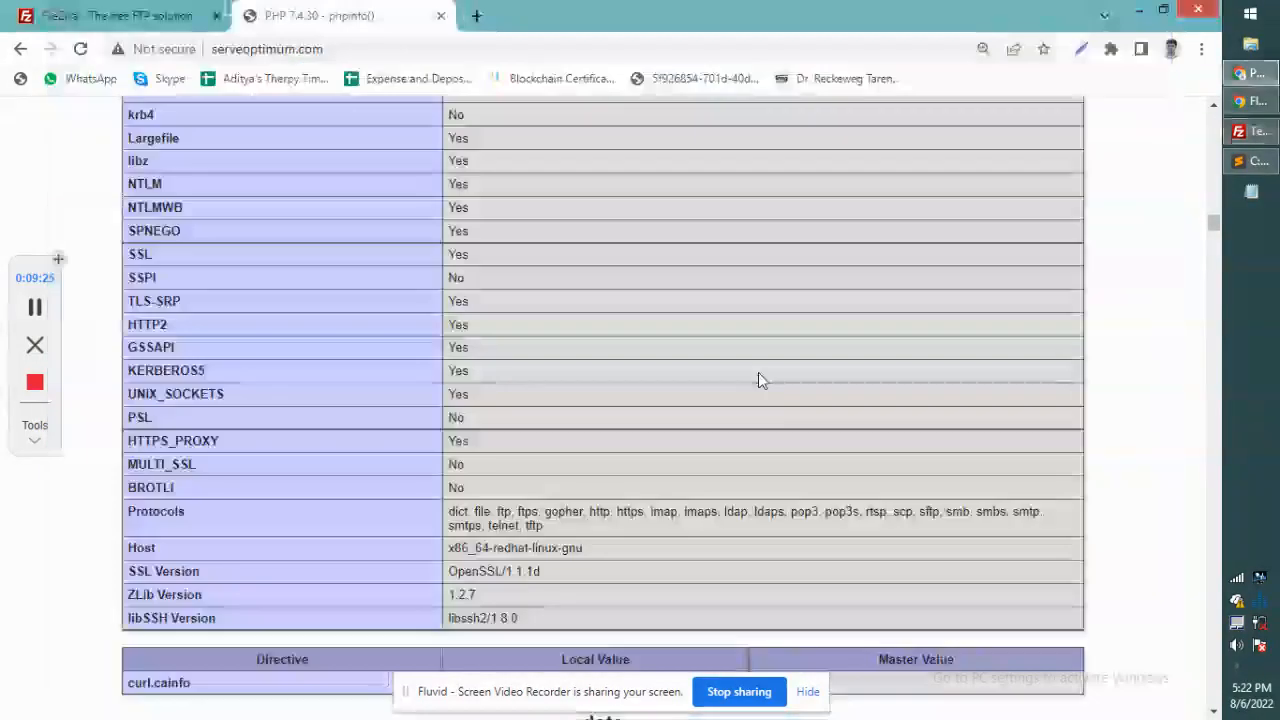
pyautogui.hotkey('alt', 'Tab')
pyautogui.hotkey('alt', 'Tab')
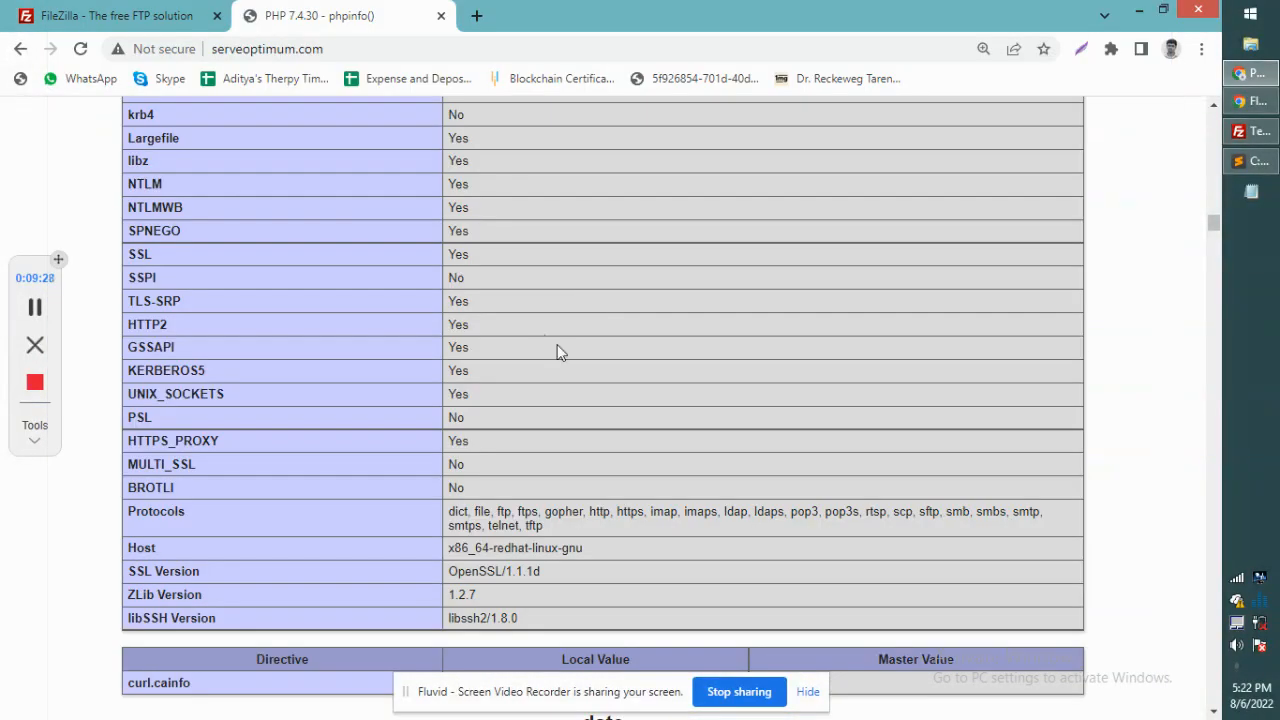
pyautogui.click(1250, 161)
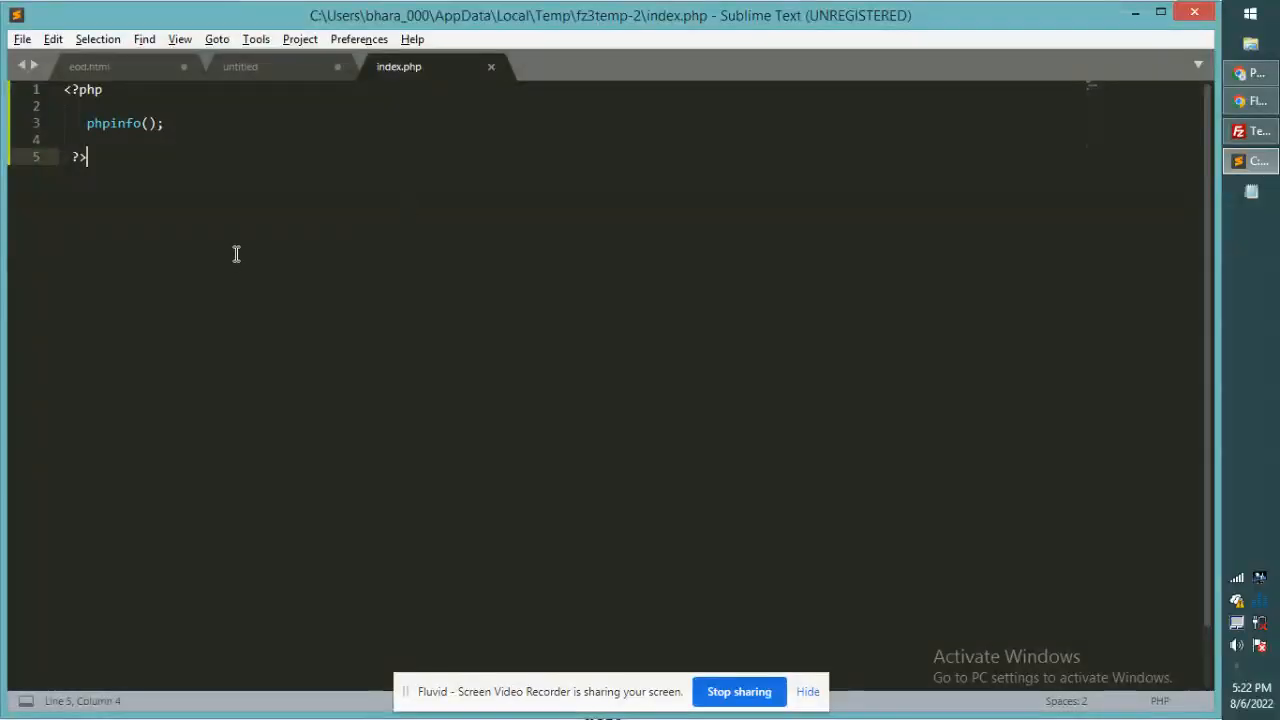
pyautogui.click(248, 70)
pyautogui.click(248, 376)
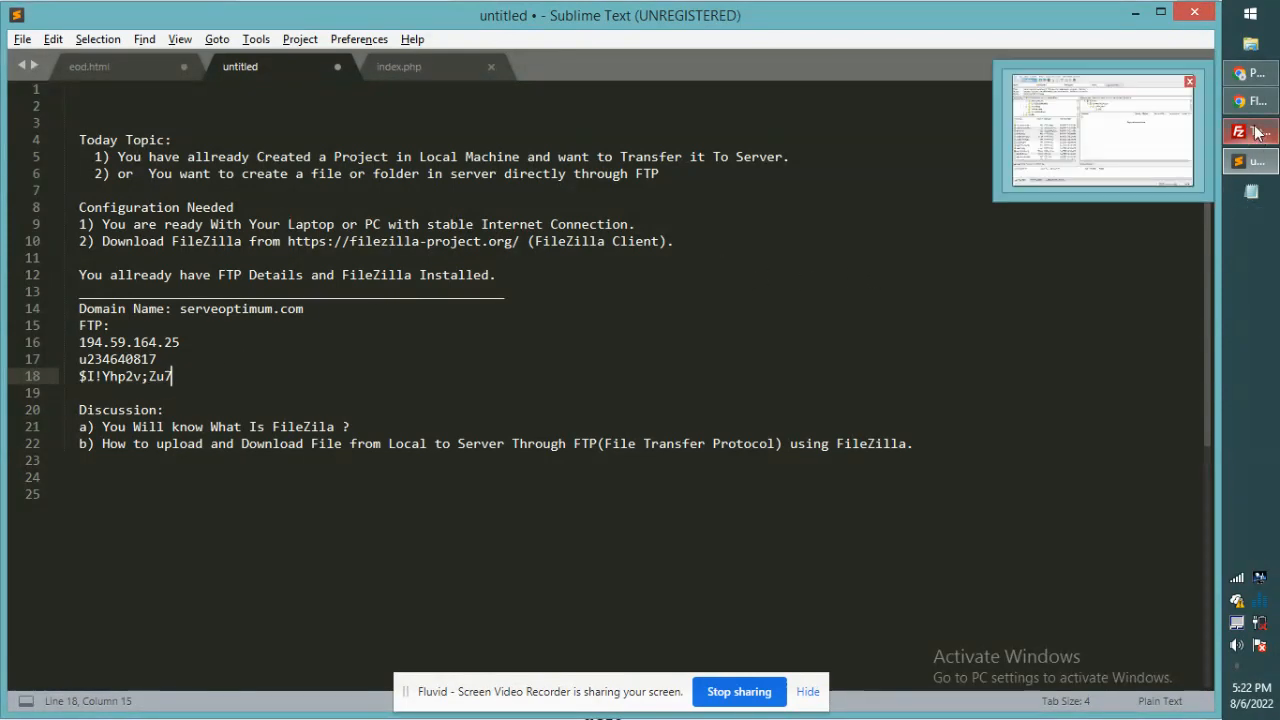
pyautogui.click(1256, 76)
pyautogui.click(1259, 108)
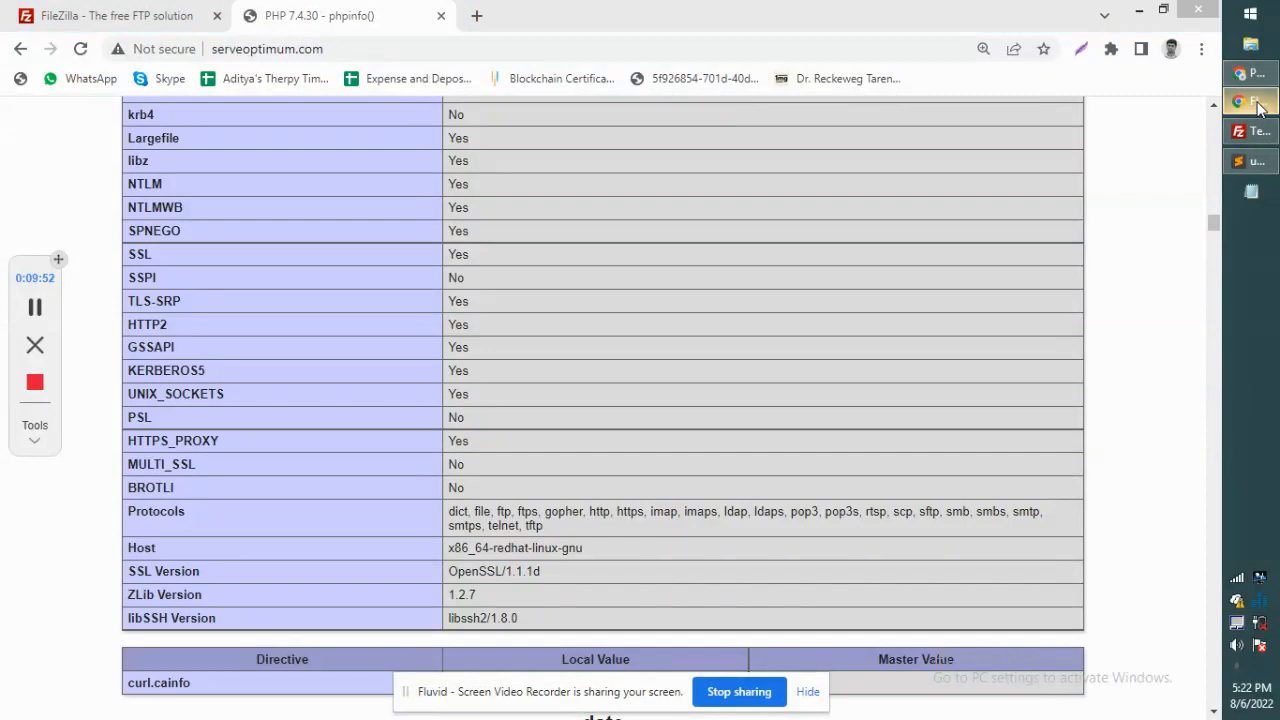
pyautogui.click(1256, 78)
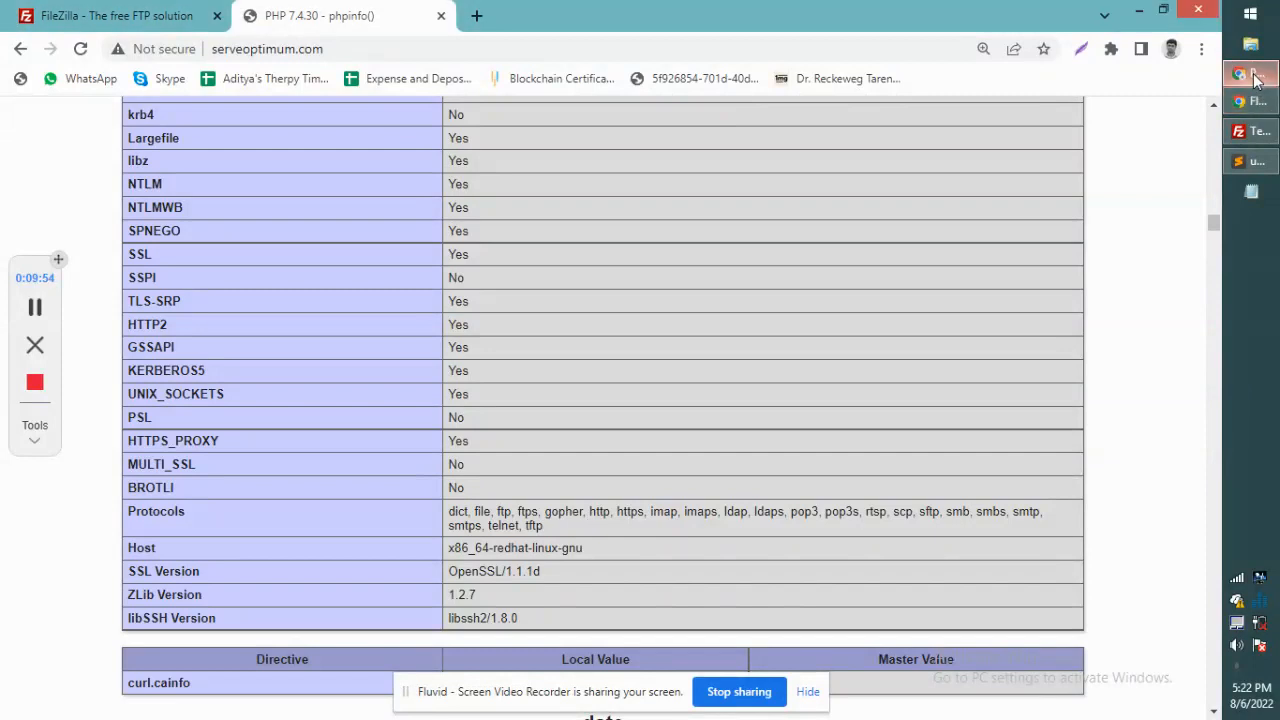
pyautogui.click(35, 382)
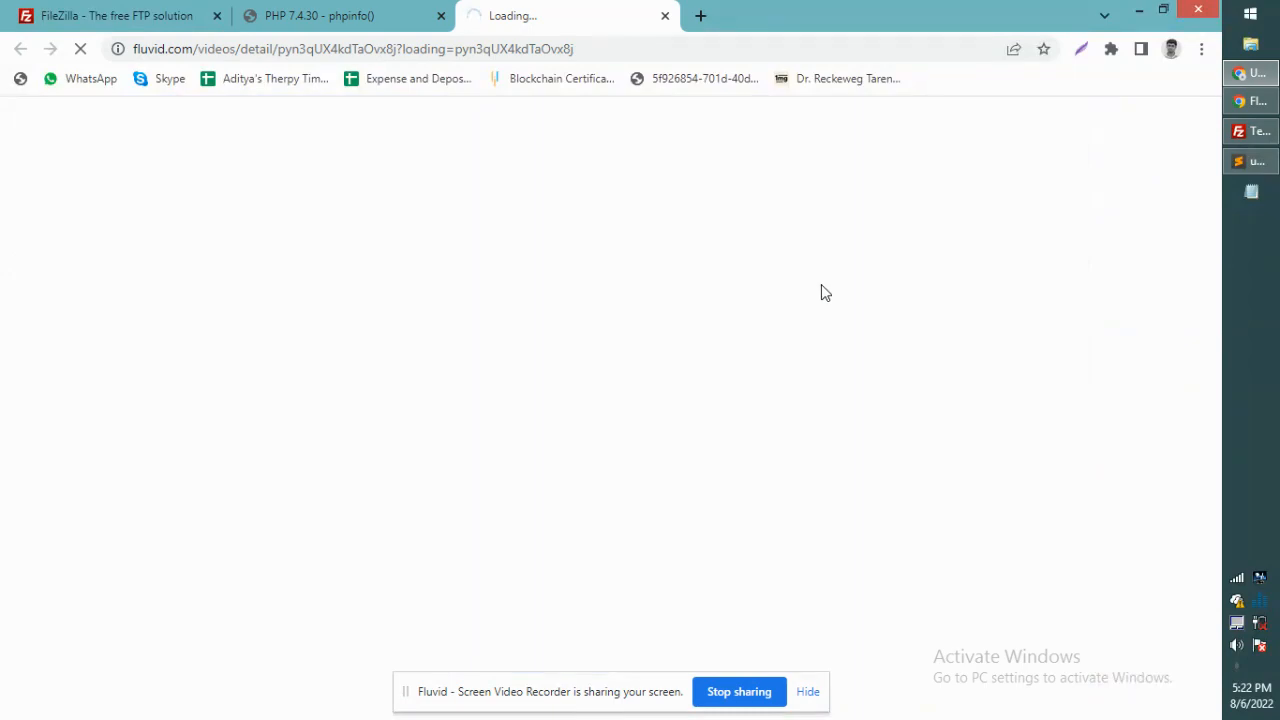